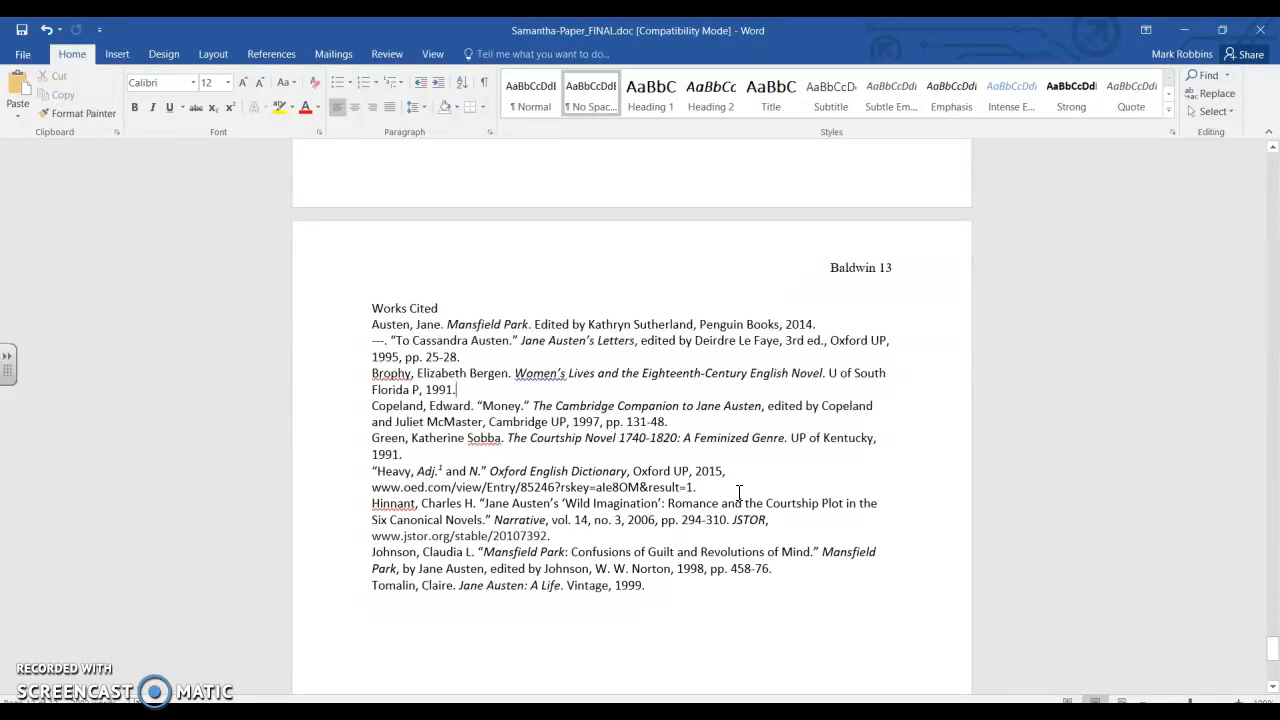
Step: Center the Works Cited heading on page 13
scroll(739, 492, up, 10)
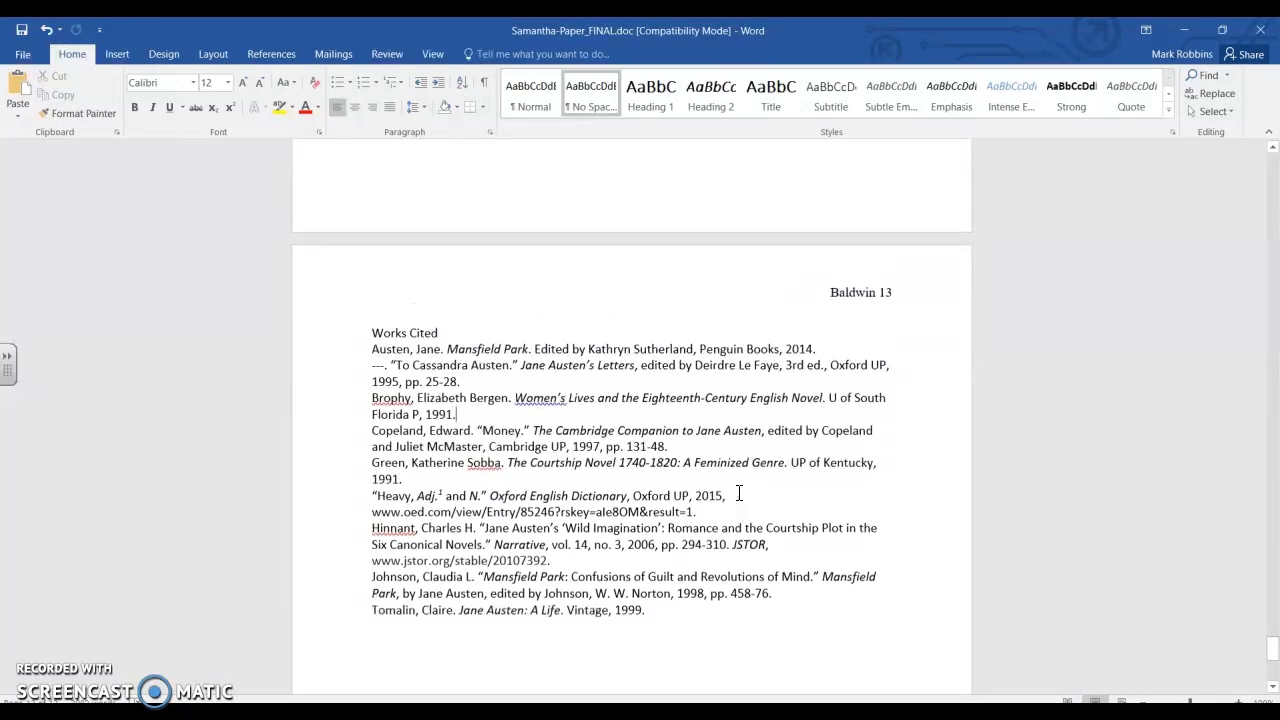
scroll(740, 492, up, 12)
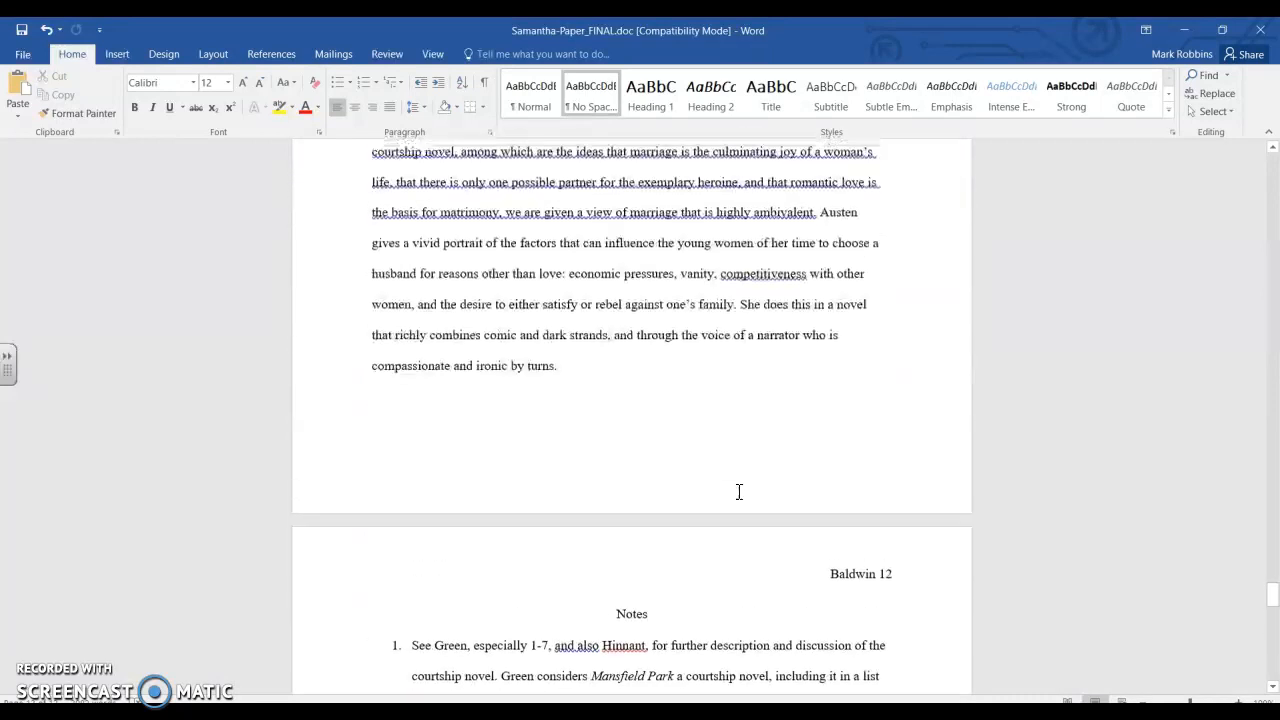
click(888, 433)
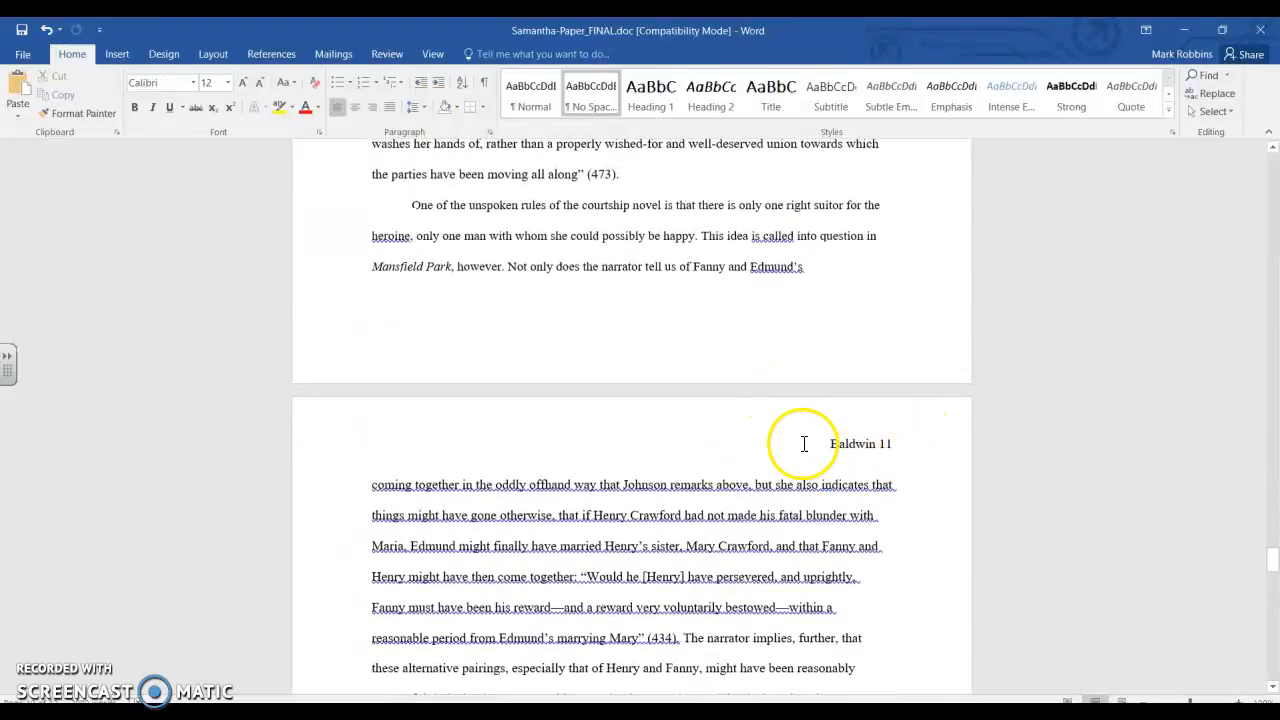
scroll(872, 483, down, 20)
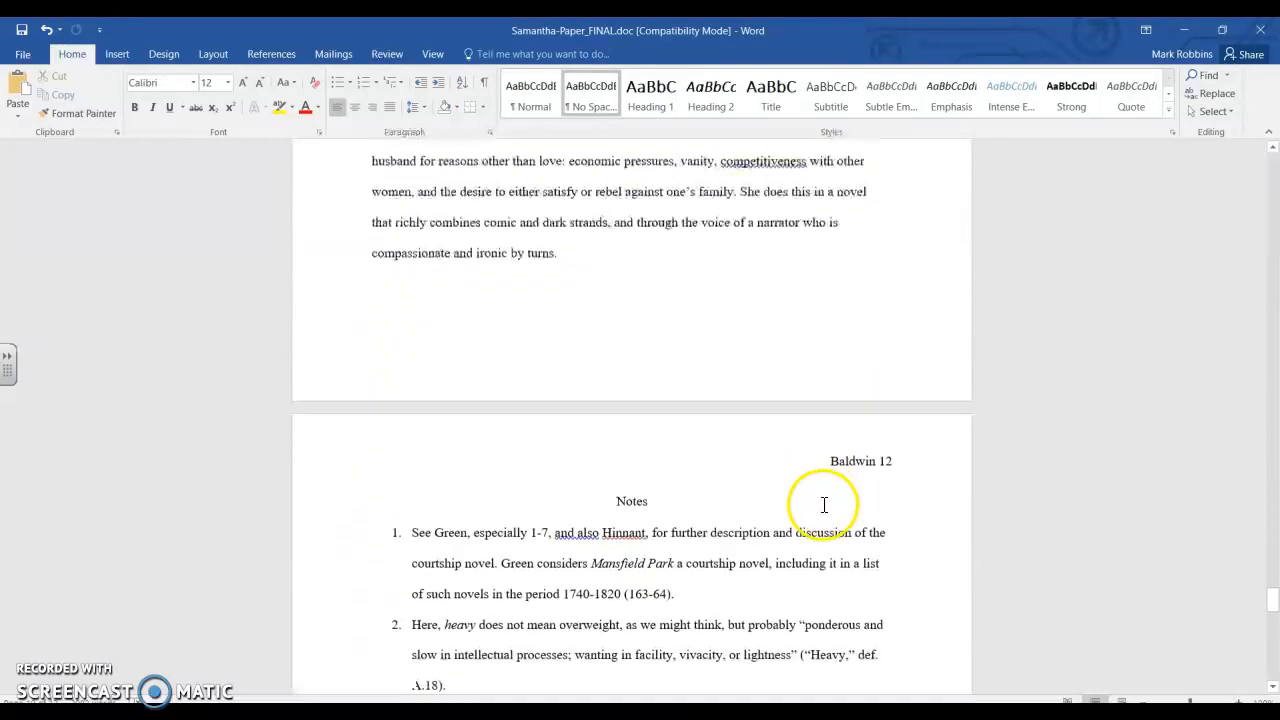
scroll(809, 534, down, 3)
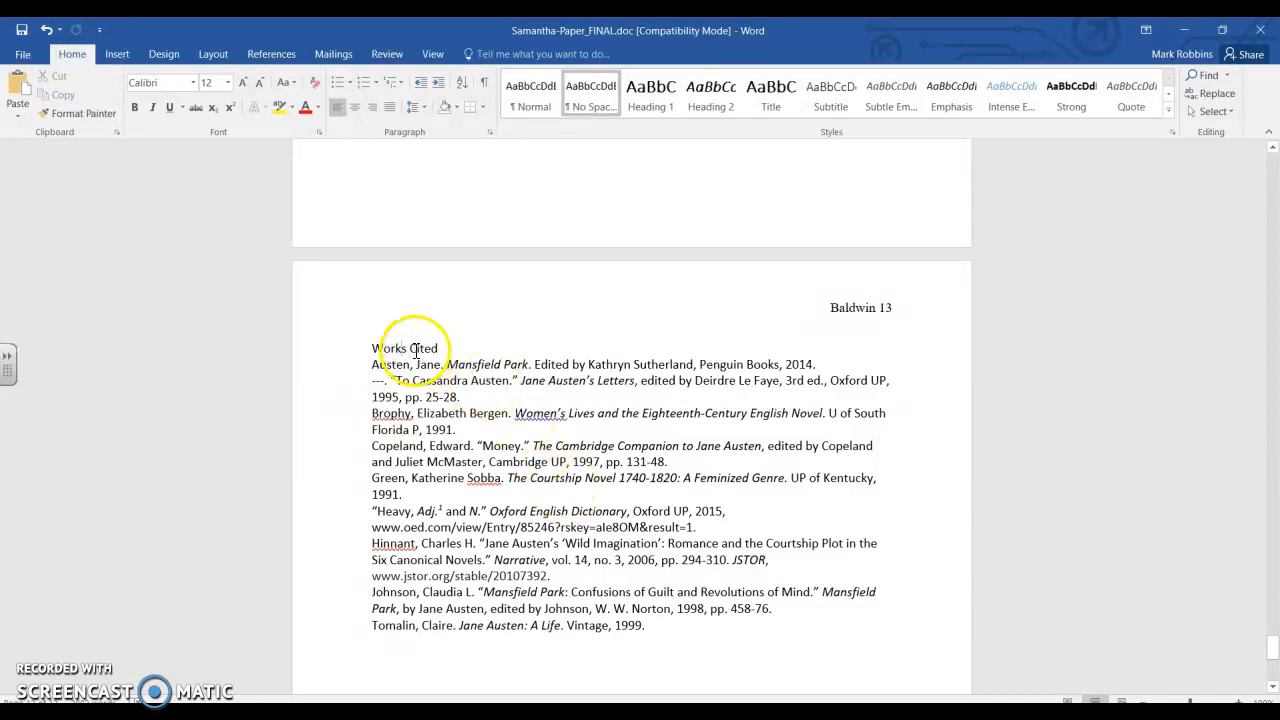
click(356, 107)
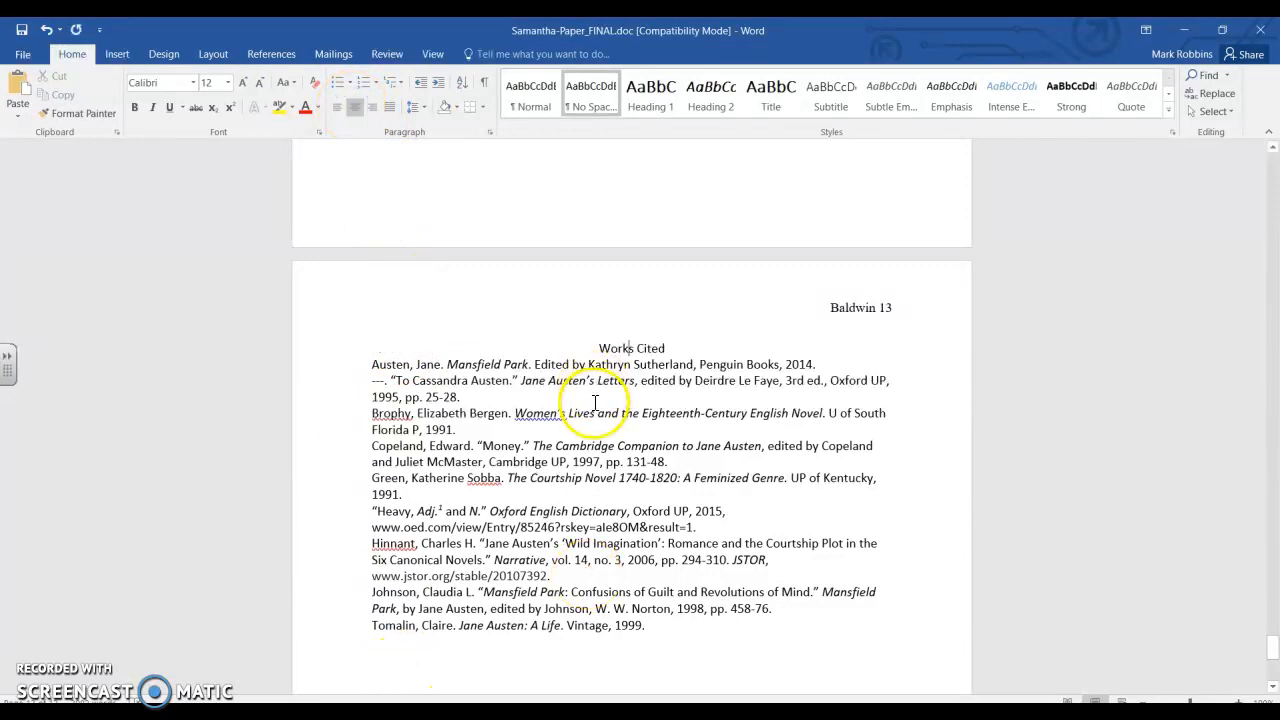
Step: Set the line spacing of the Works Cited heading and all its entries to 2.0
drag(598, 348, 677, 623)
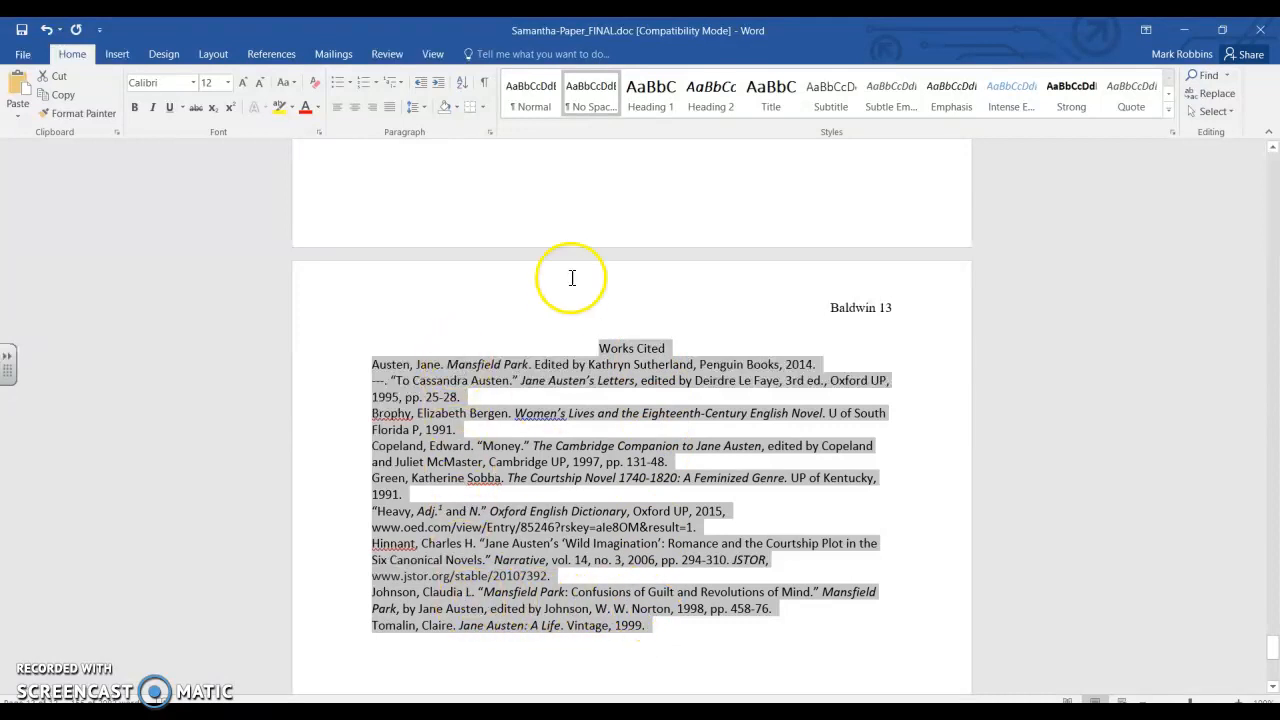
click(424, 110)
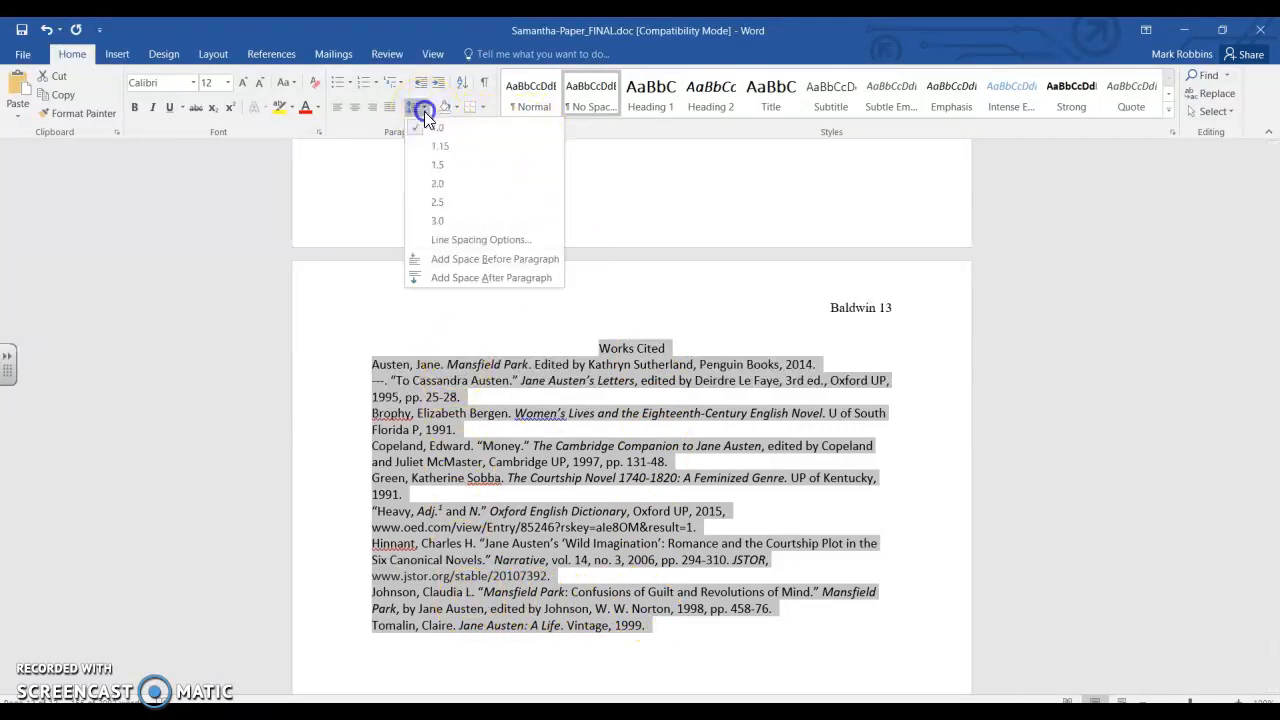
click(437, 178)
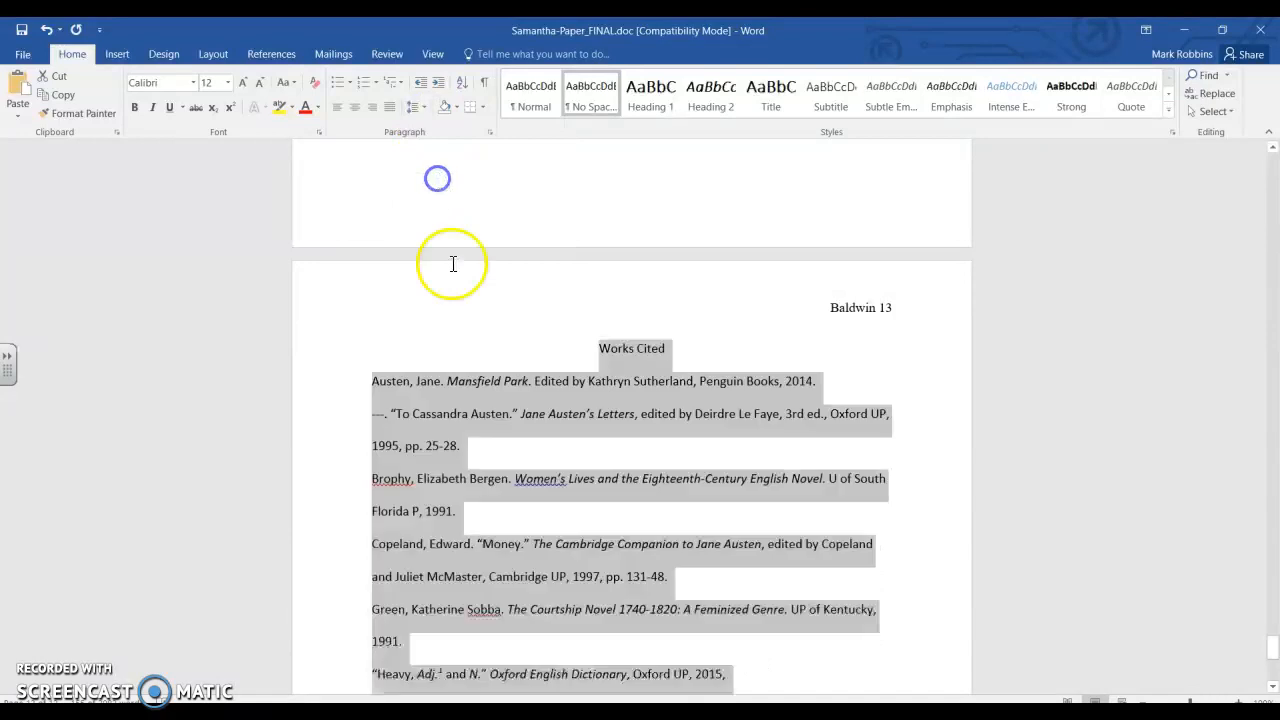
click(565, 458)
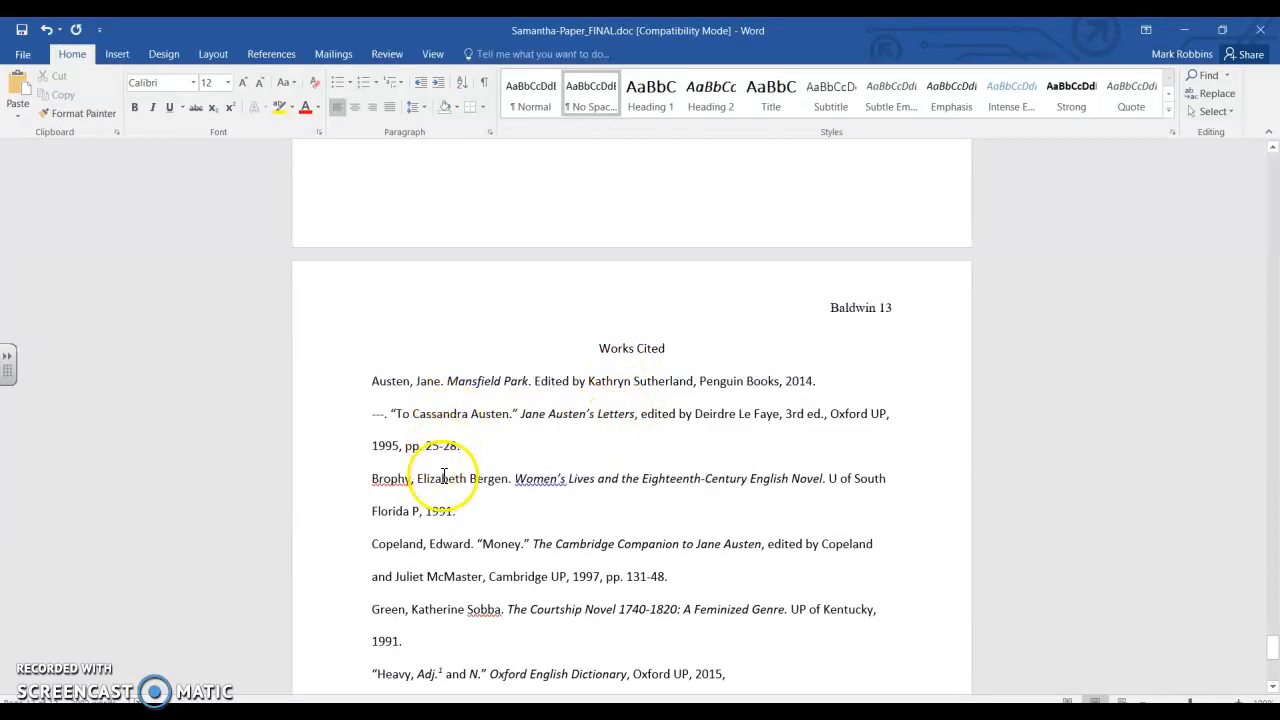
scroll(560, 569, down, 10)
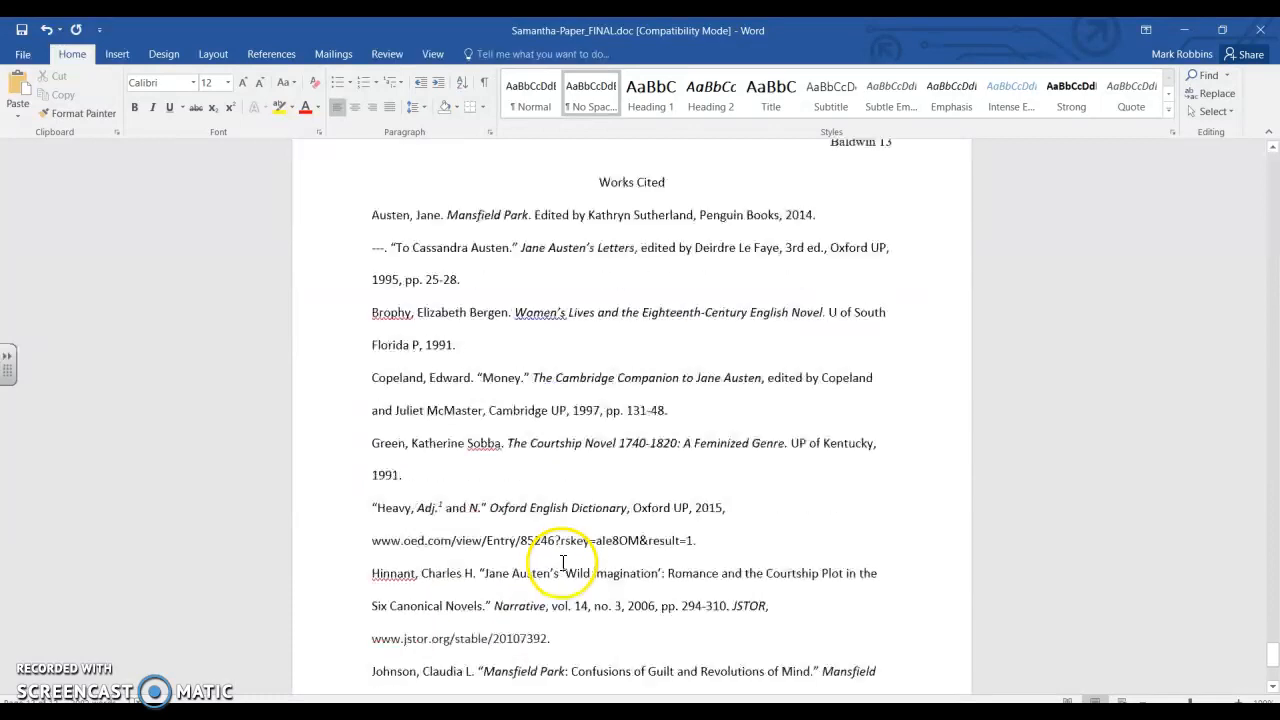
scroll(540, 544, up, 4)
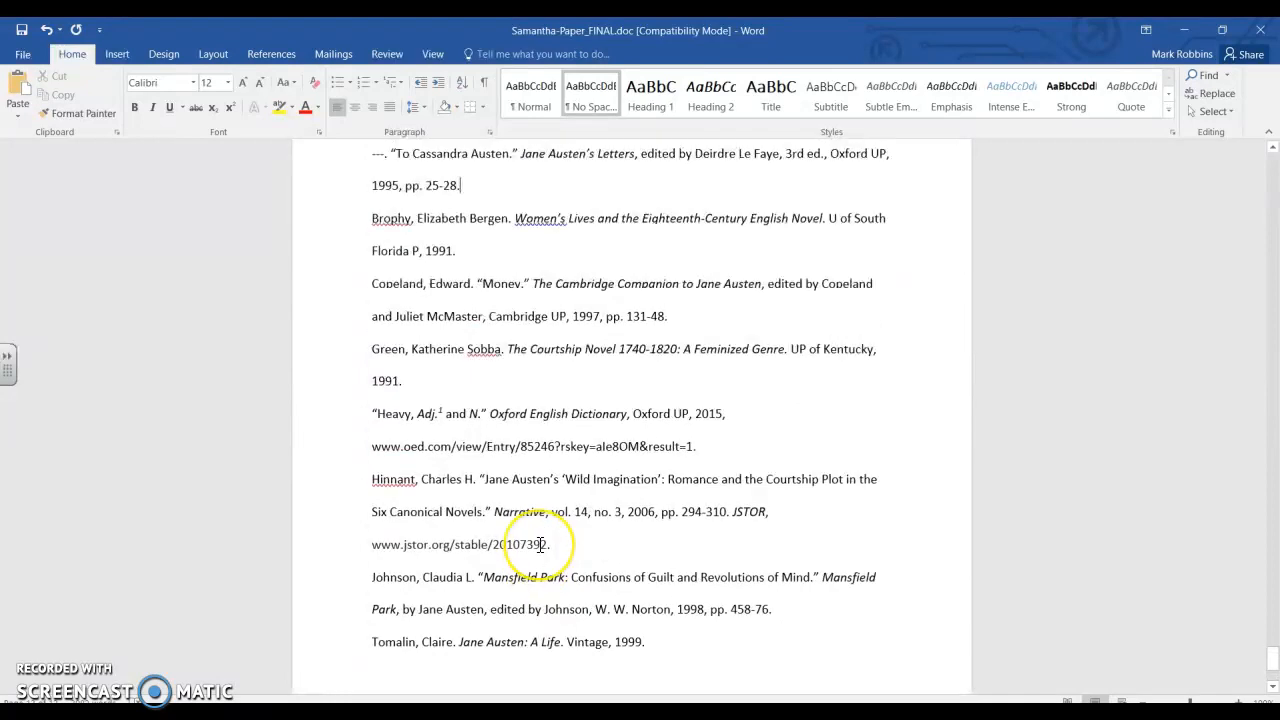
Step: Change the font of the Works Cited heading and all its entries to Times New Roman
drag(650, 642, 273, 213)
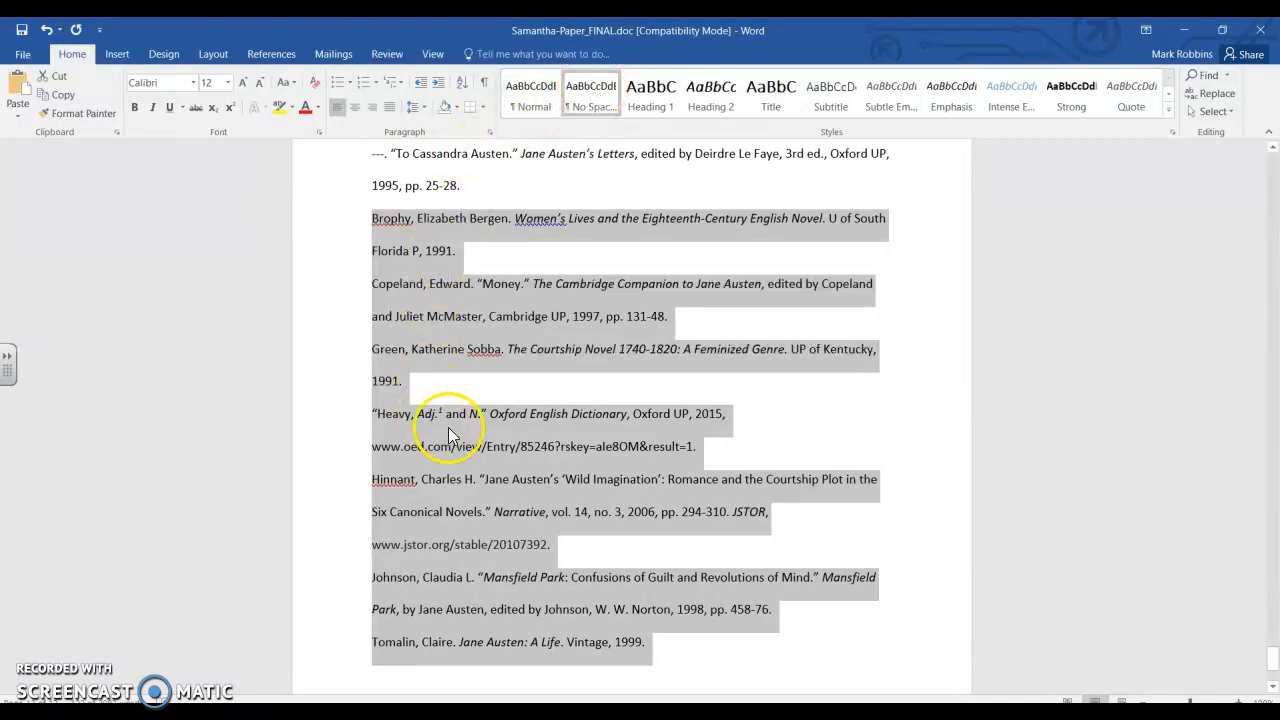
click(491, 252)
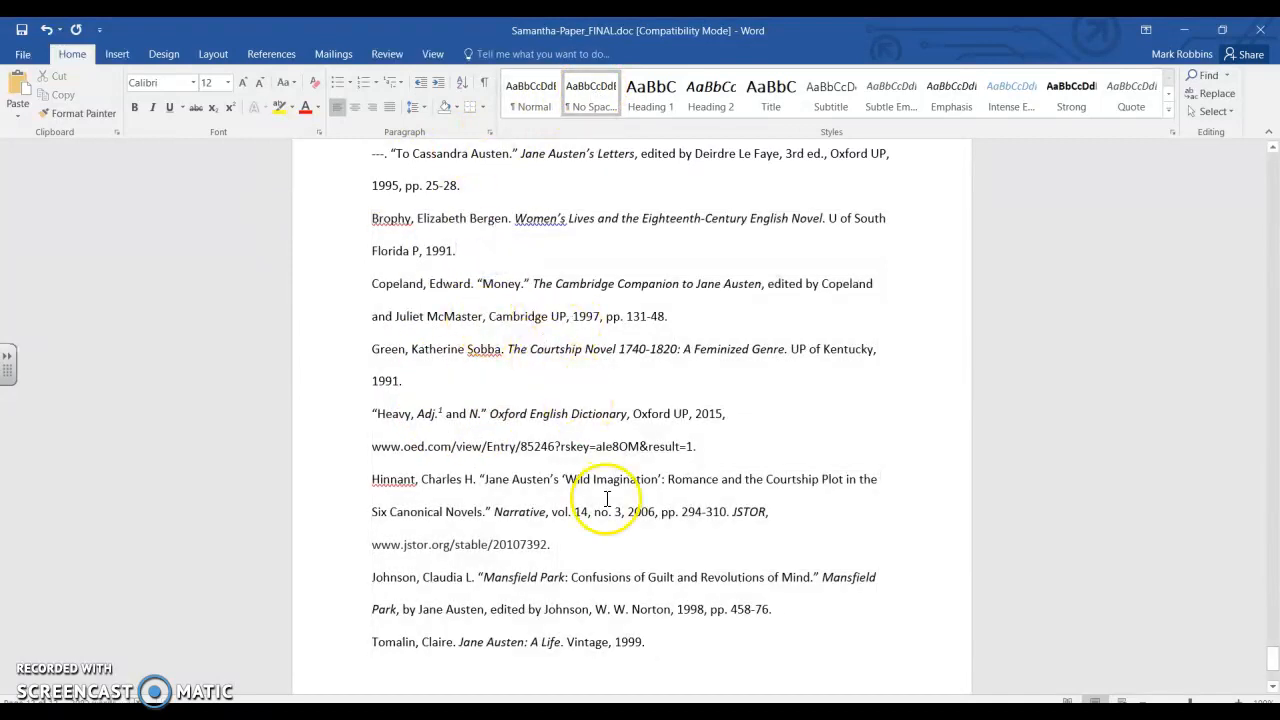
scroll(610, 498, up, 3)
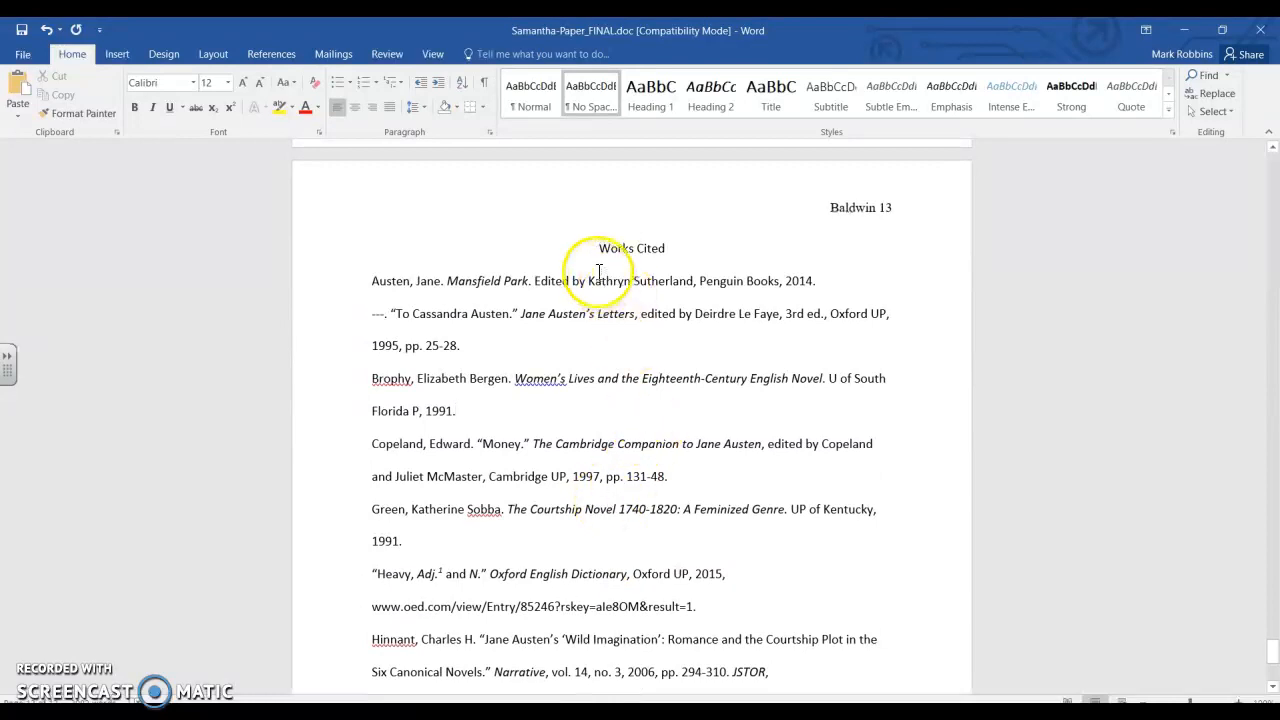
drag(597, 250, 737, 454)
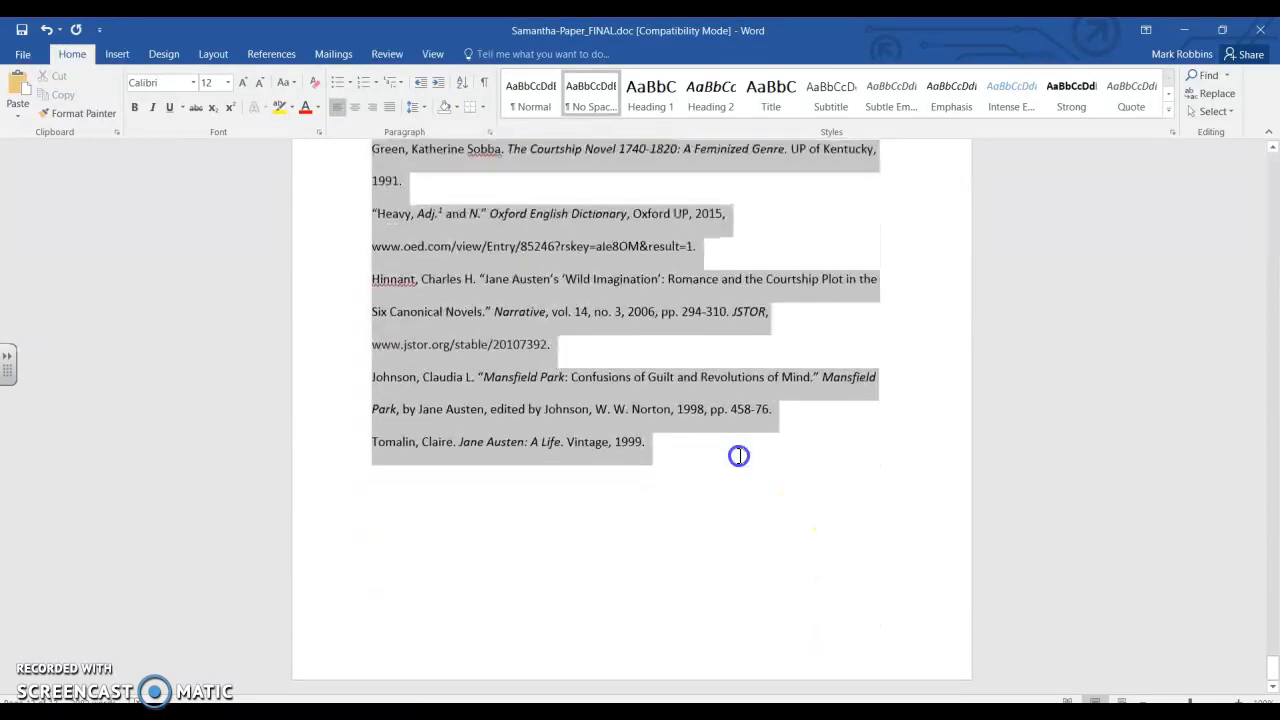
click(194, 84)
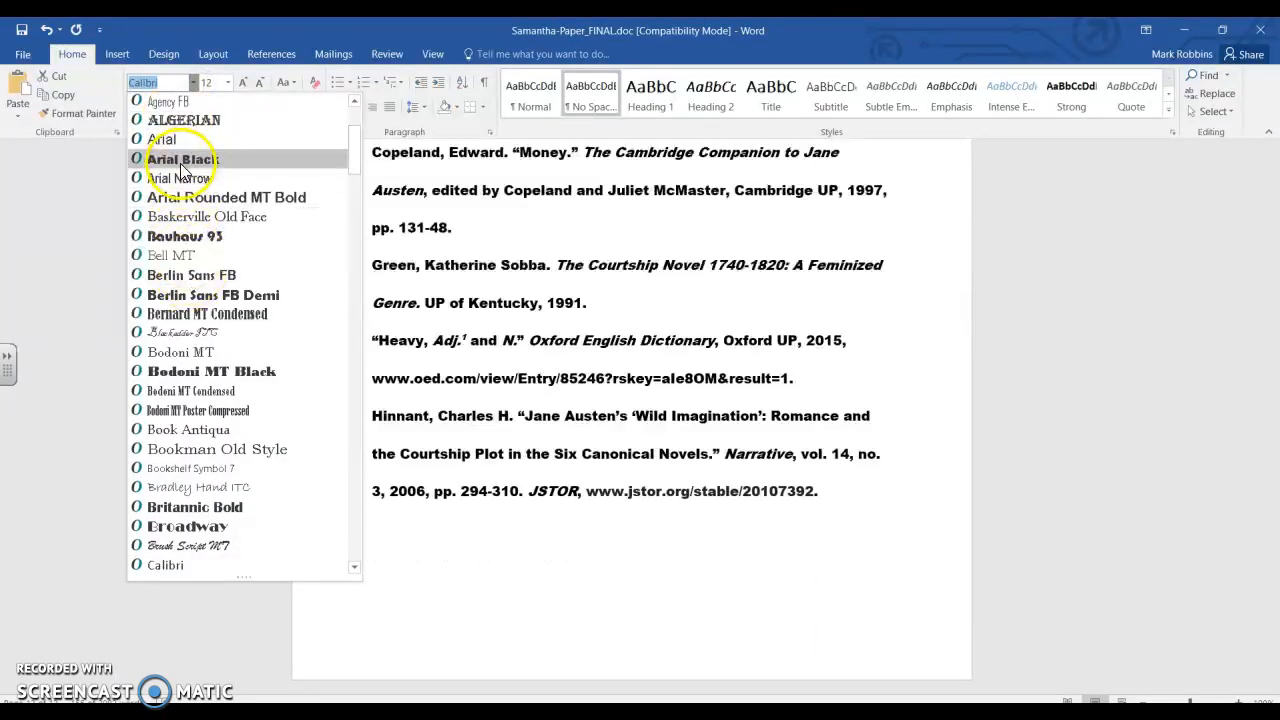
scroll(181, 170, up, 2)
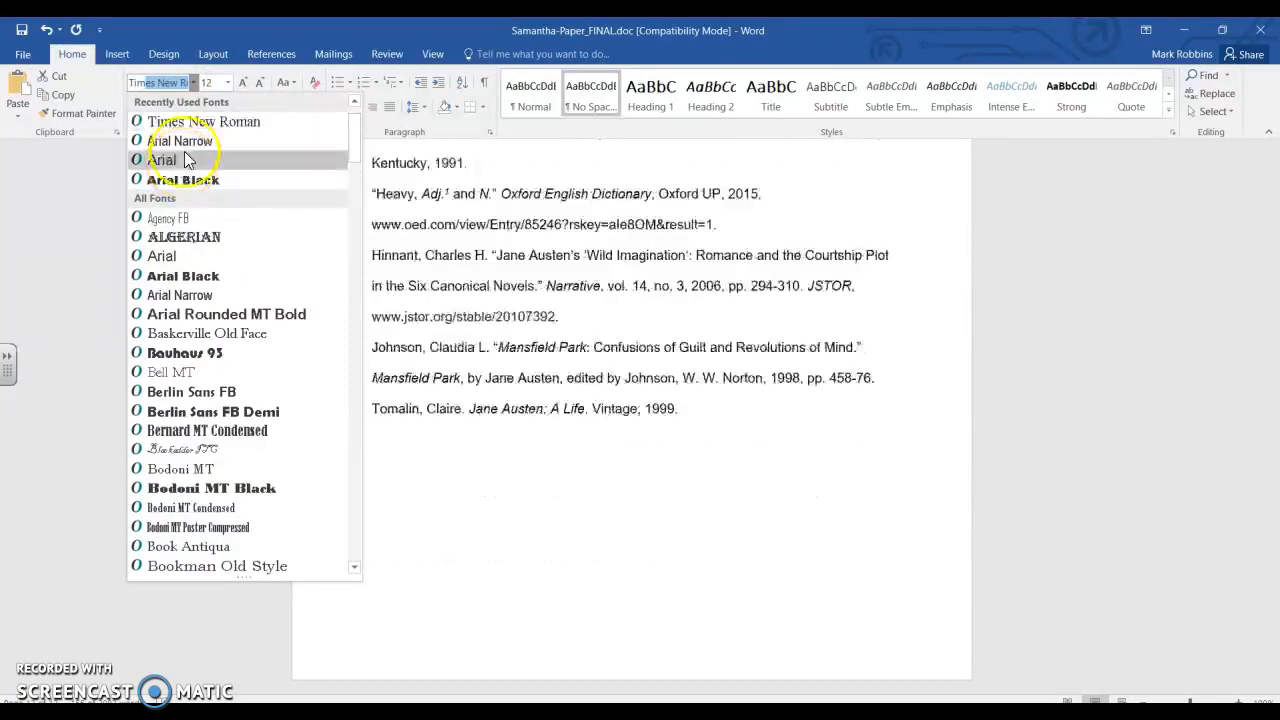
click(195, 128)
click(600, 243)
scroll(514, 329, up, 6)
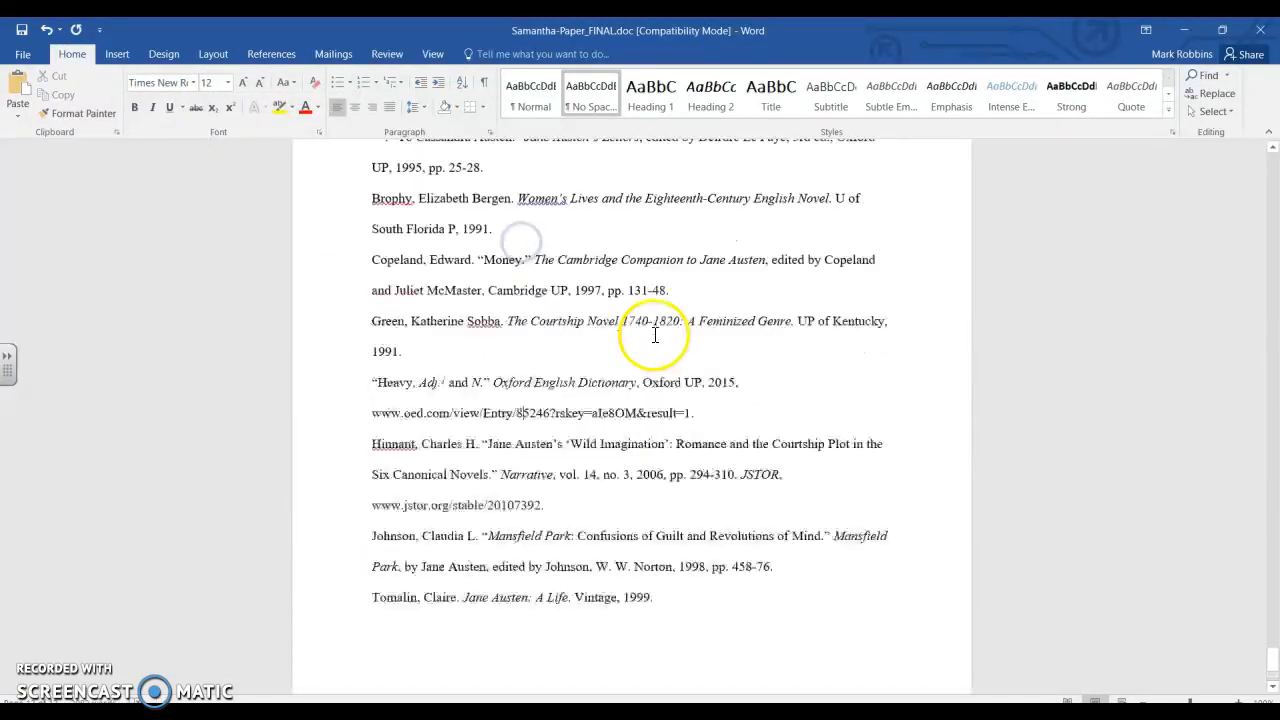
scroll(695, 401, up, 2)
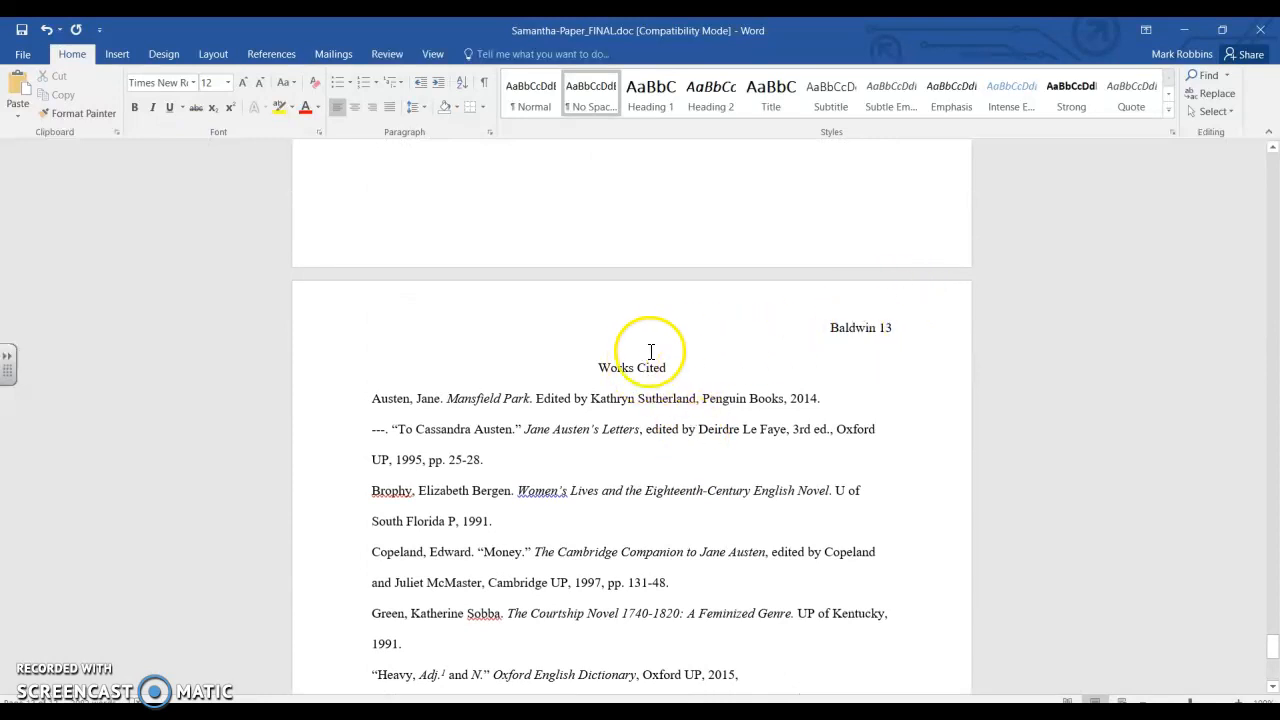
Step: Show the ruler for the document
click(664, 398)
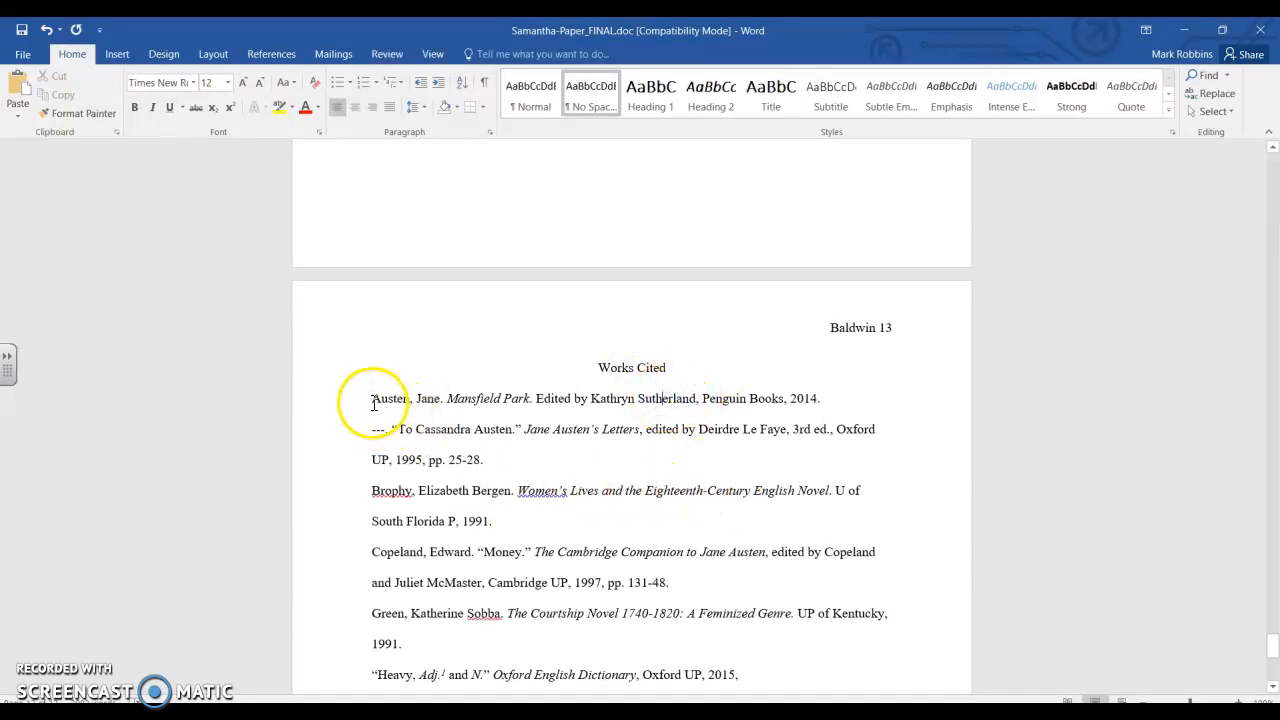
scroll(612, 500, down, 3)
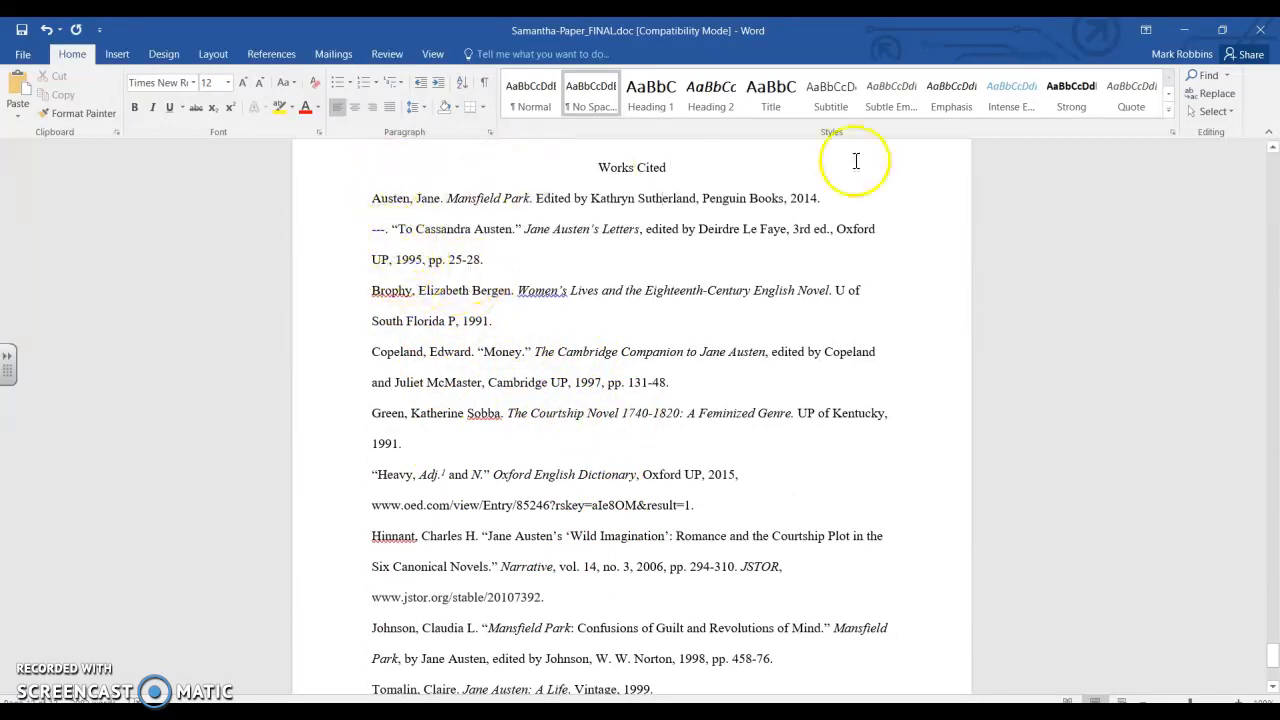
click(433, 54)
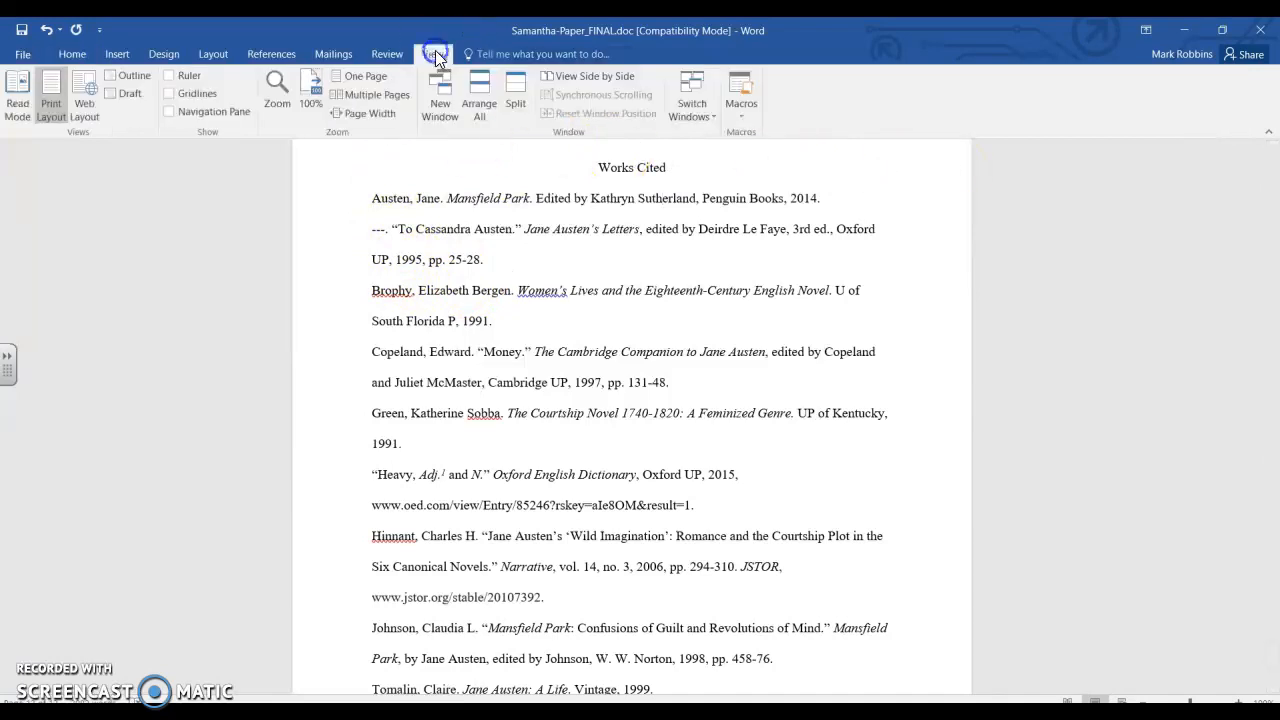
click(171, 78)
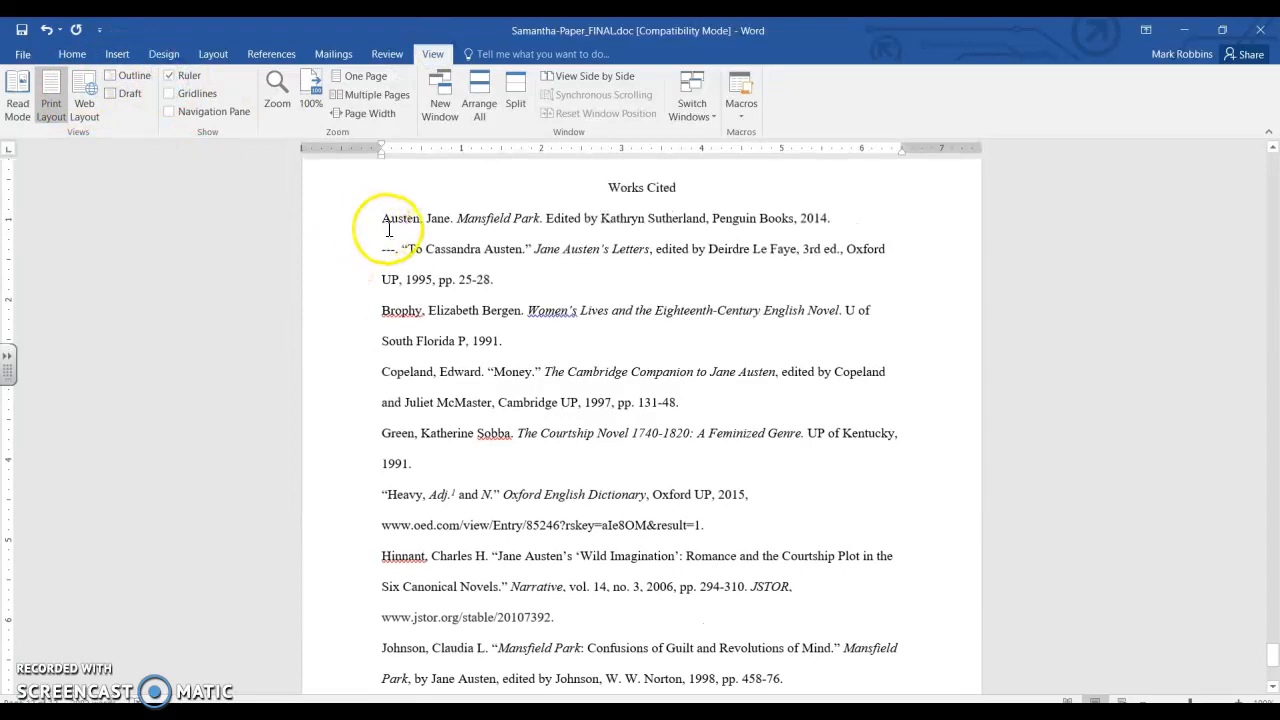
Step: Apply a 0.5-inch hanging indent to all the entries below the Works Cited heading
drag(383, 222, 704, 511)
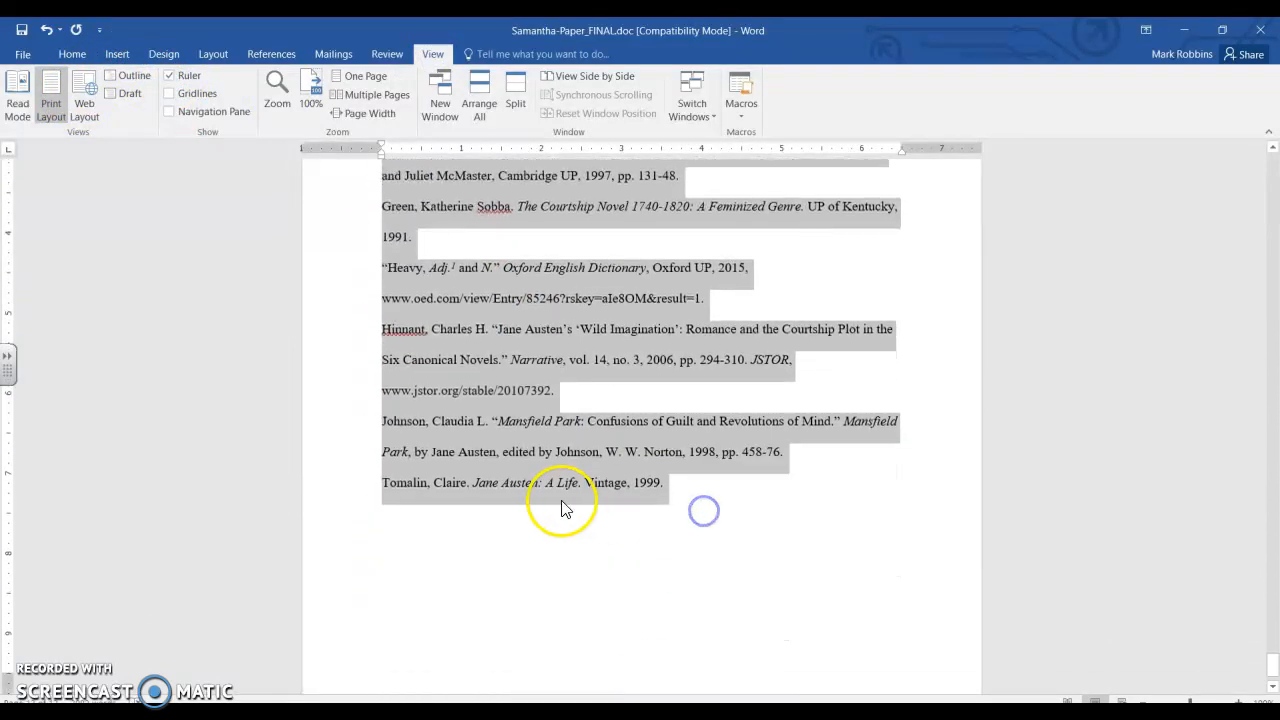
scroll(561, 510, up, 5)
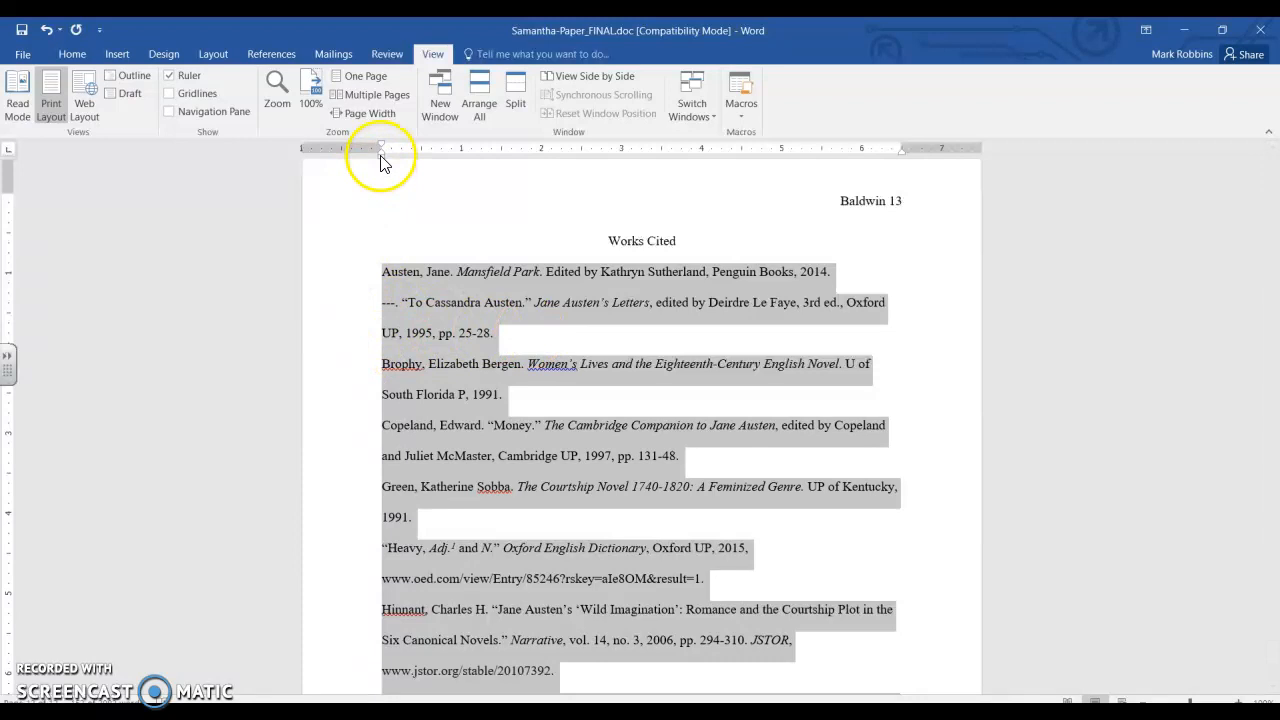
drag(381, 158, 422, 160)
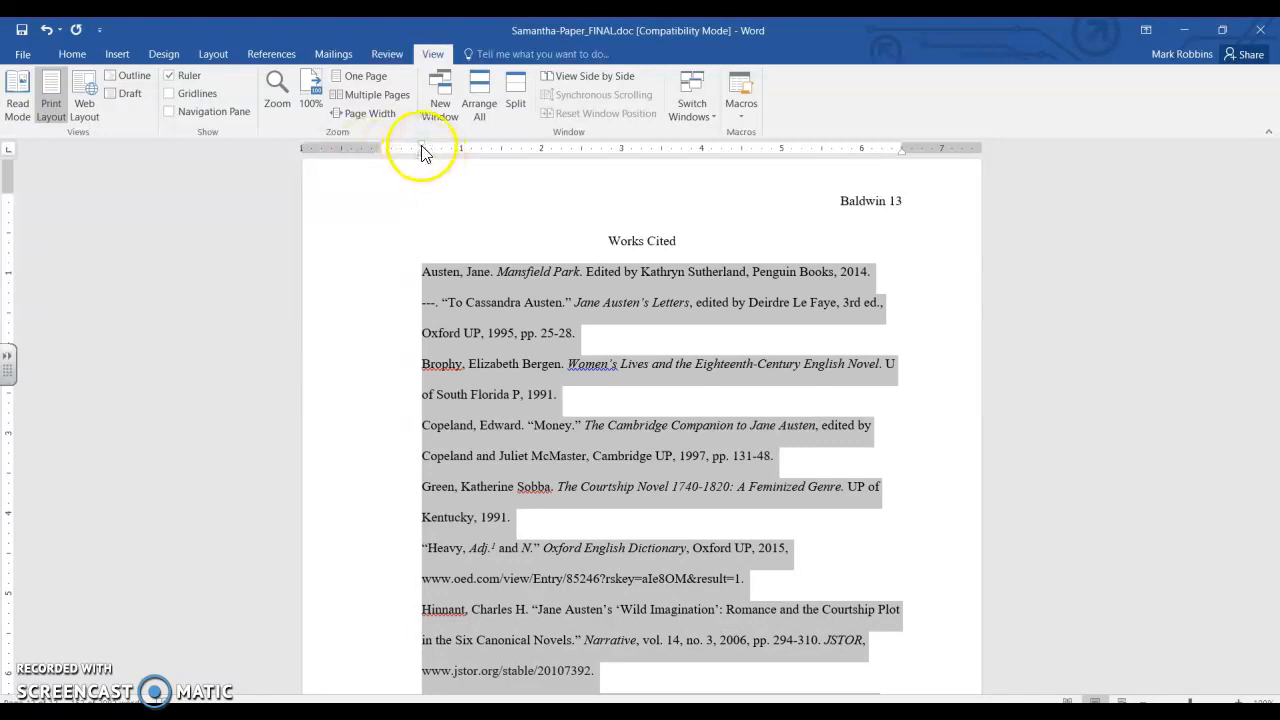
drag(421, 150, 381, 148)
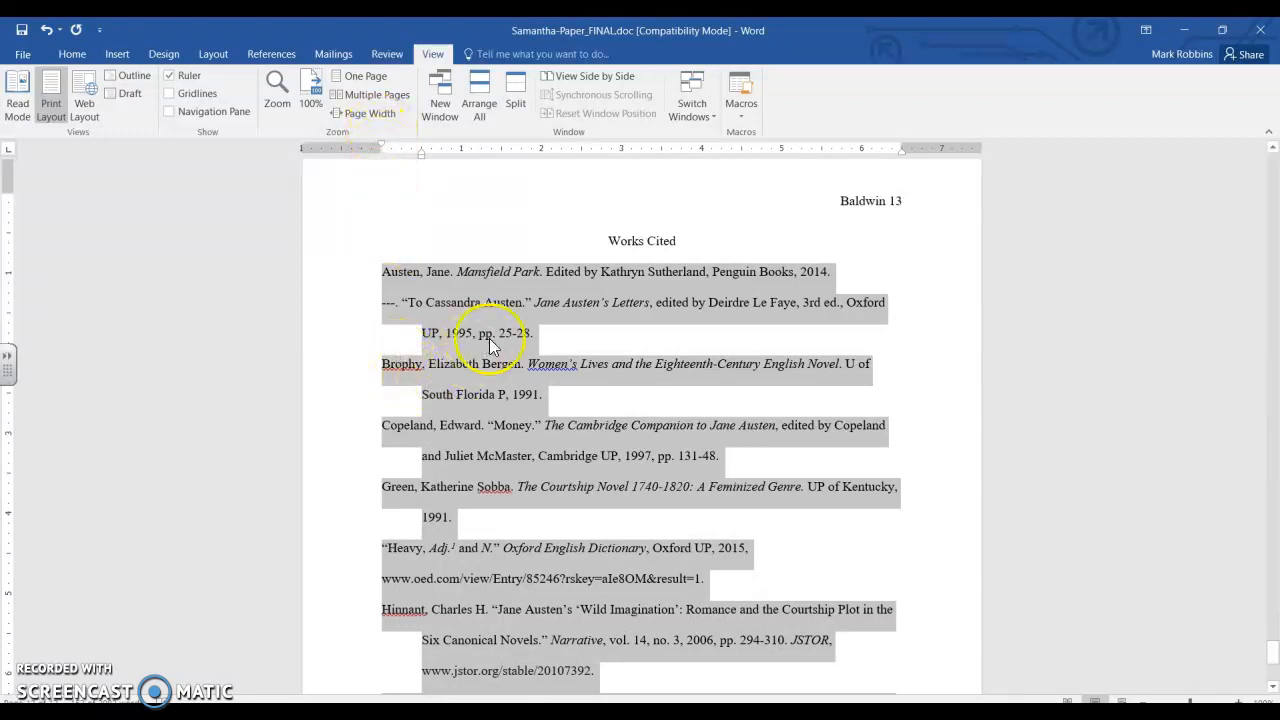
scroll(548, 428, down, 2)
click(551, 517)
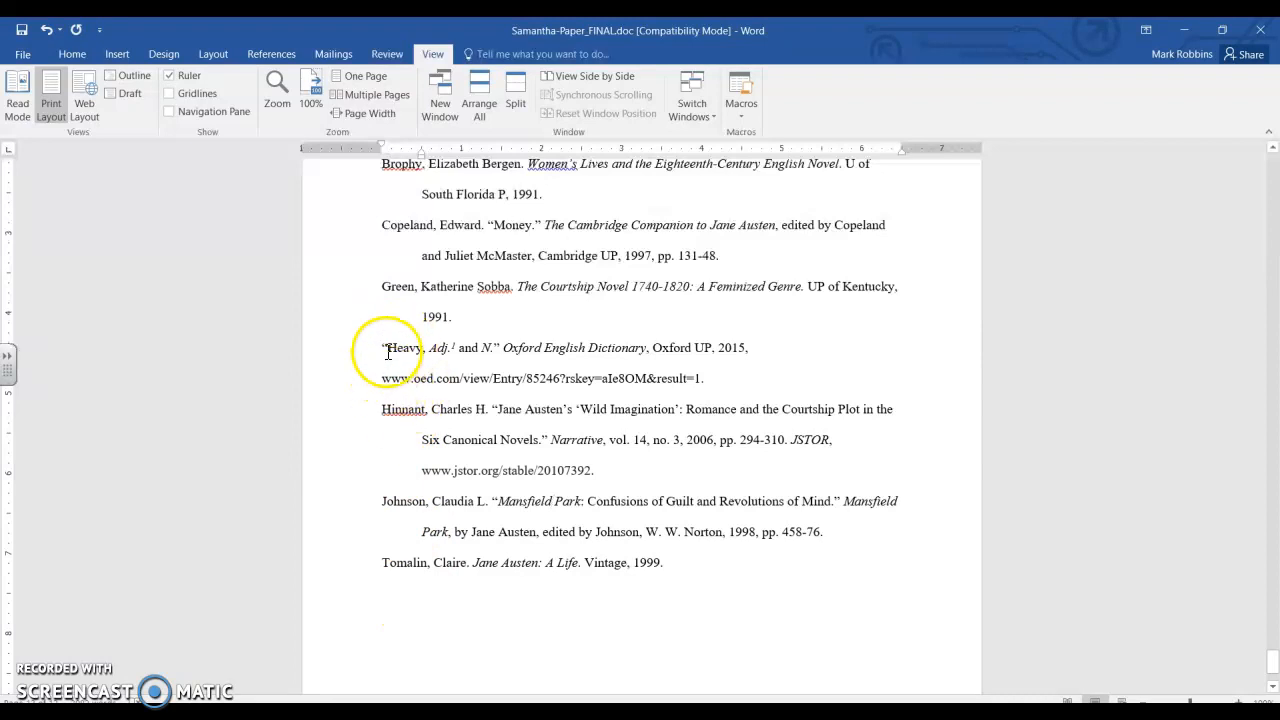
Step: Replace the line break before the web address in the Oxford English Dictionary entry with a space after "2015,"
drag(410, 368, 436, 379)
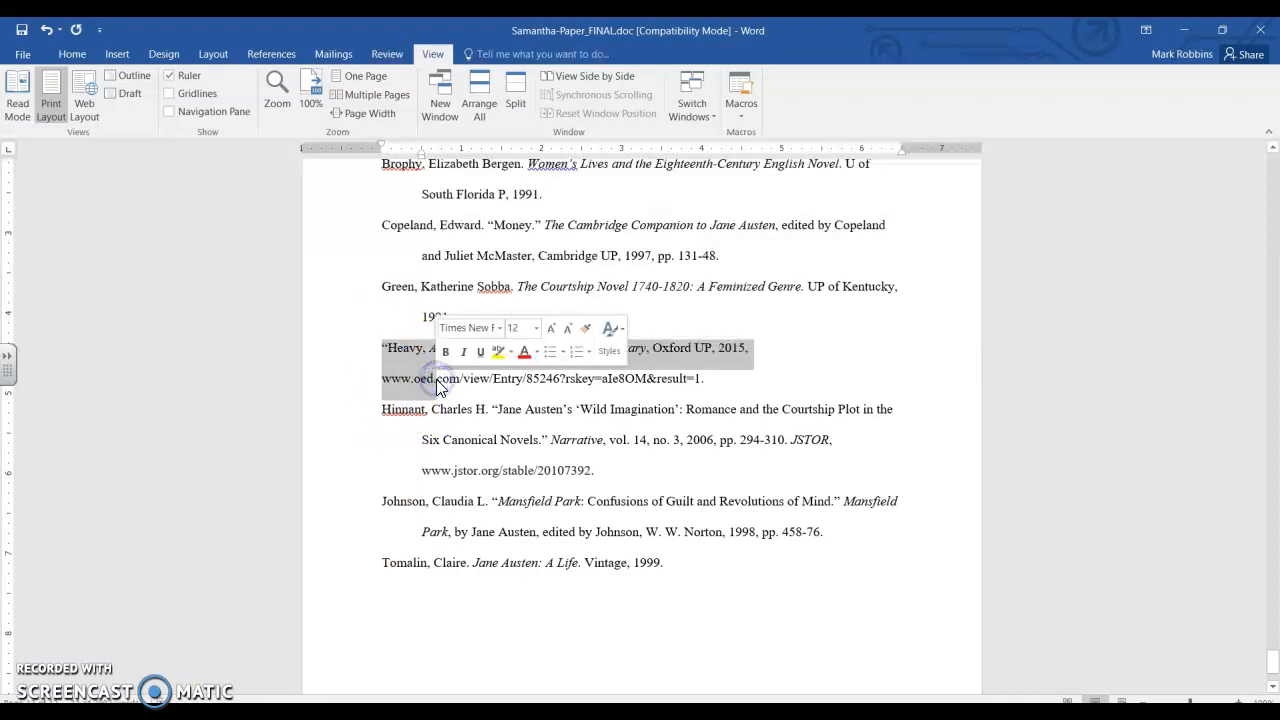
click(465, 378)
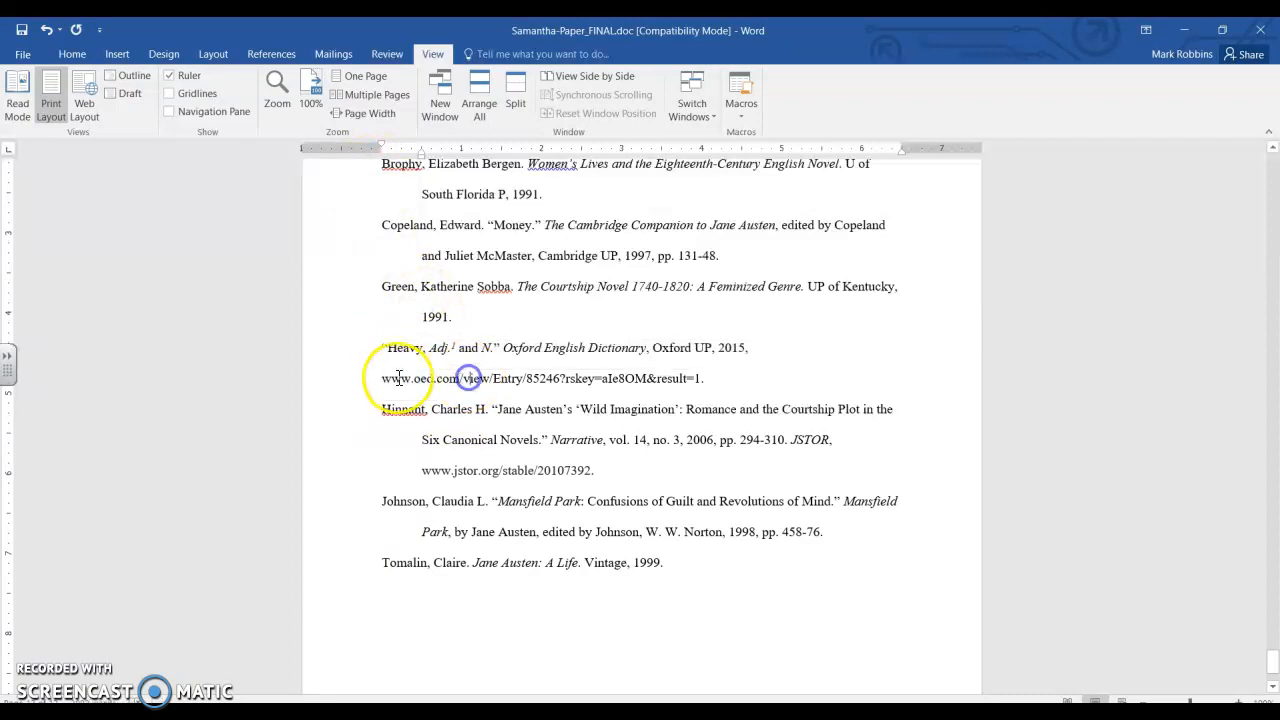
click(382, 380)
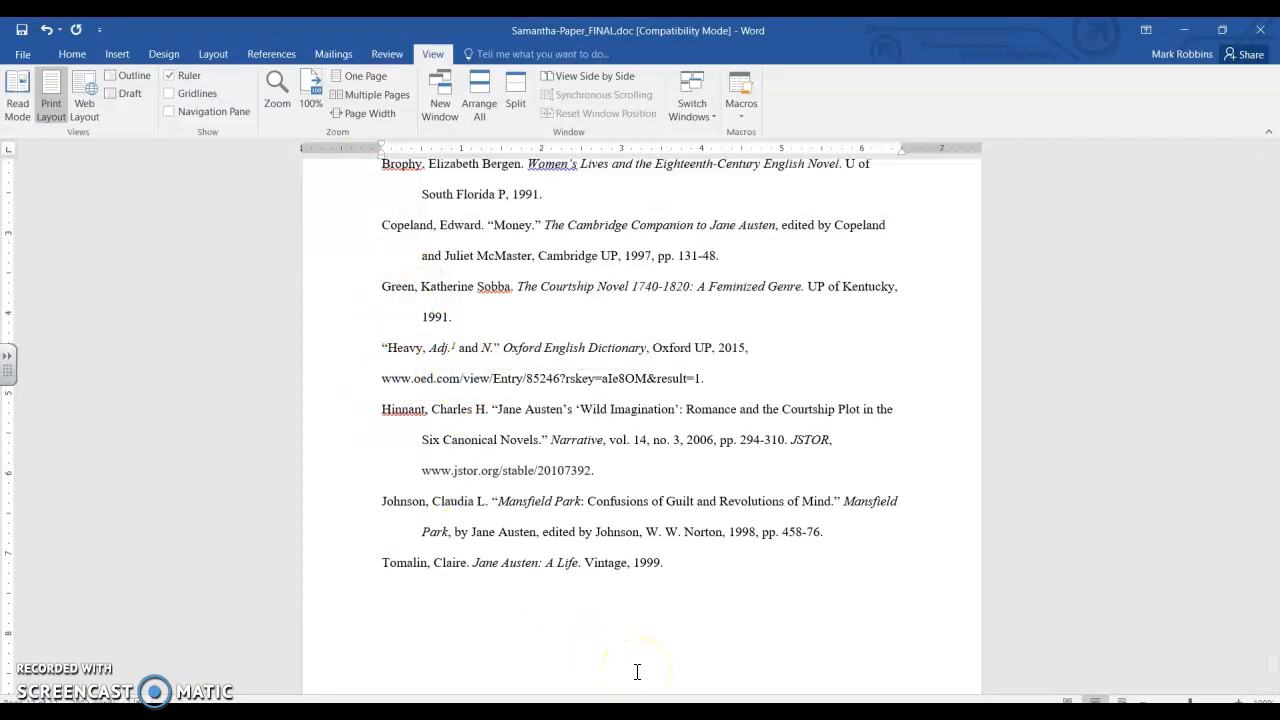
key(BackSpace)
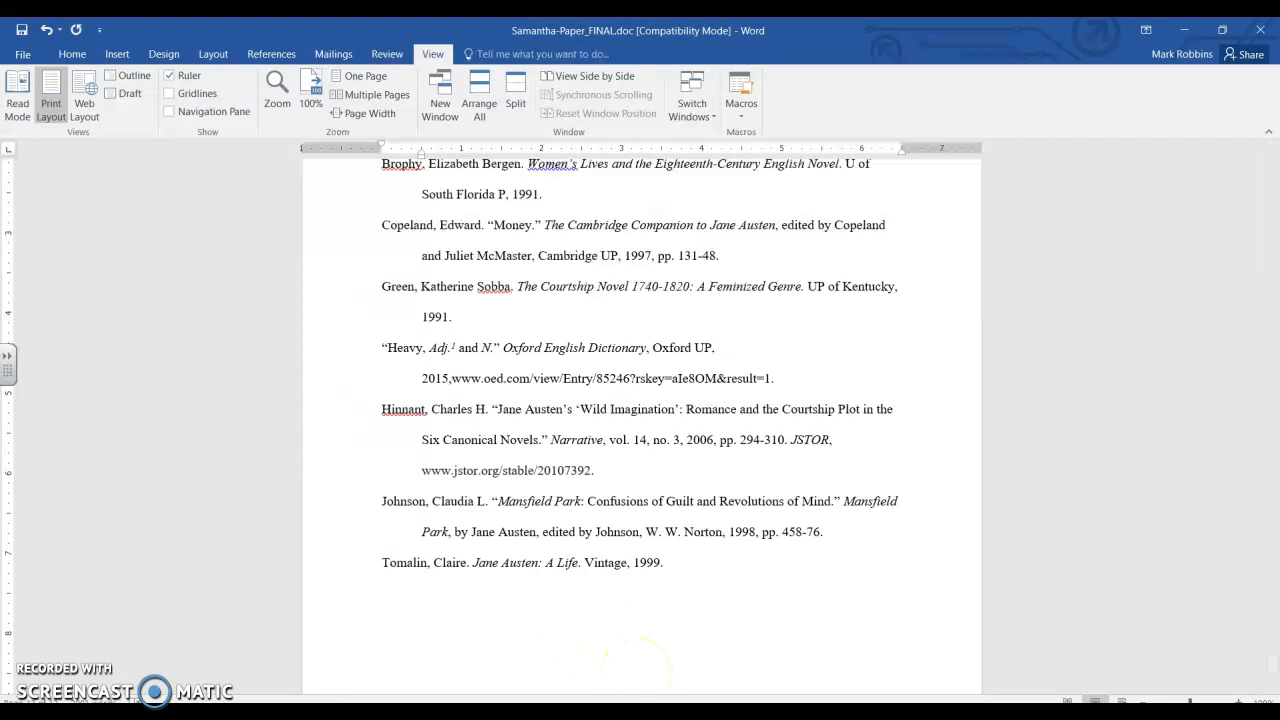
click(632, 690)
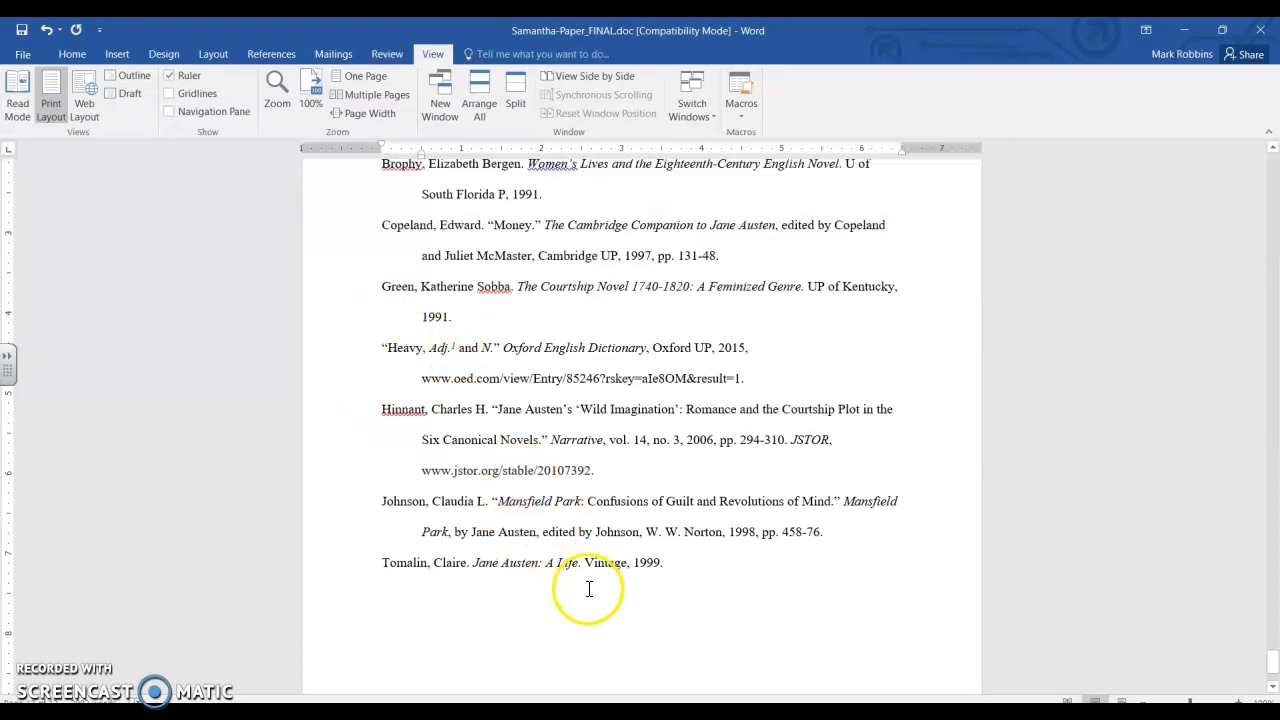
scroll(571, 586, up, 3)
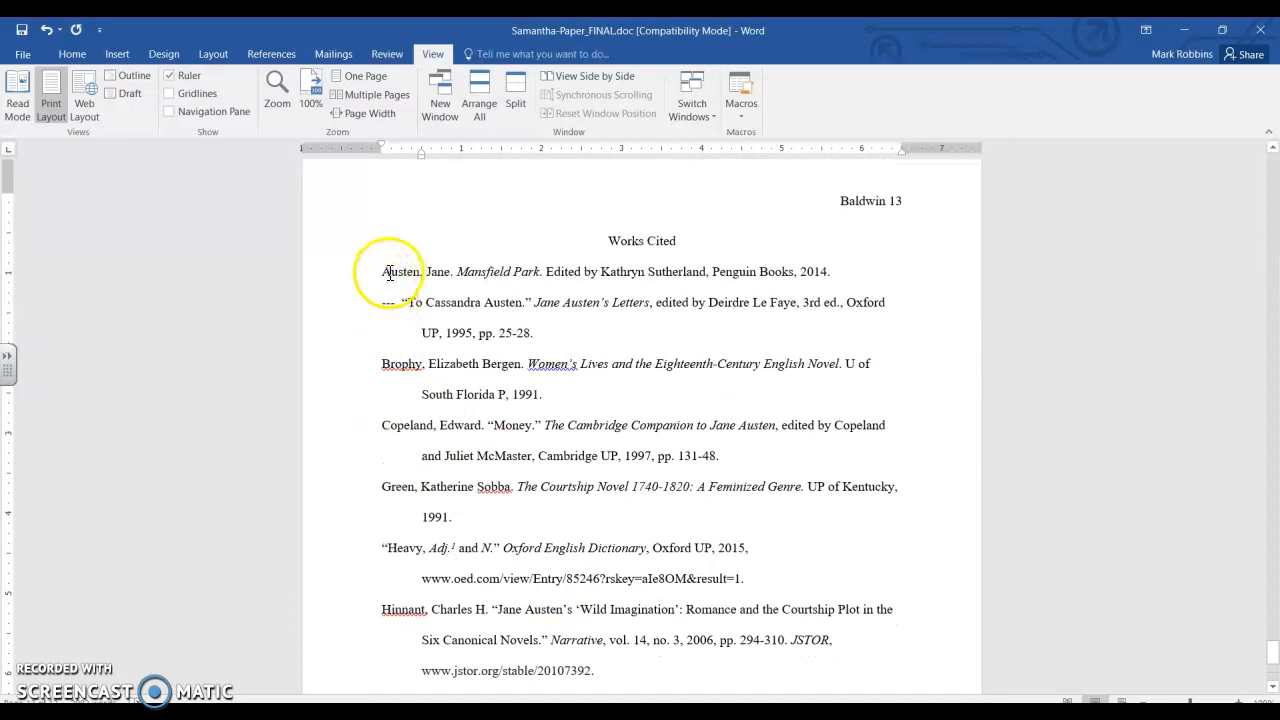
Step: Review the finished Works Cited page from heading to last entry, checking the alphabetical order, double spacing, font and hanging indents
scroll(412, 655, down, 4)
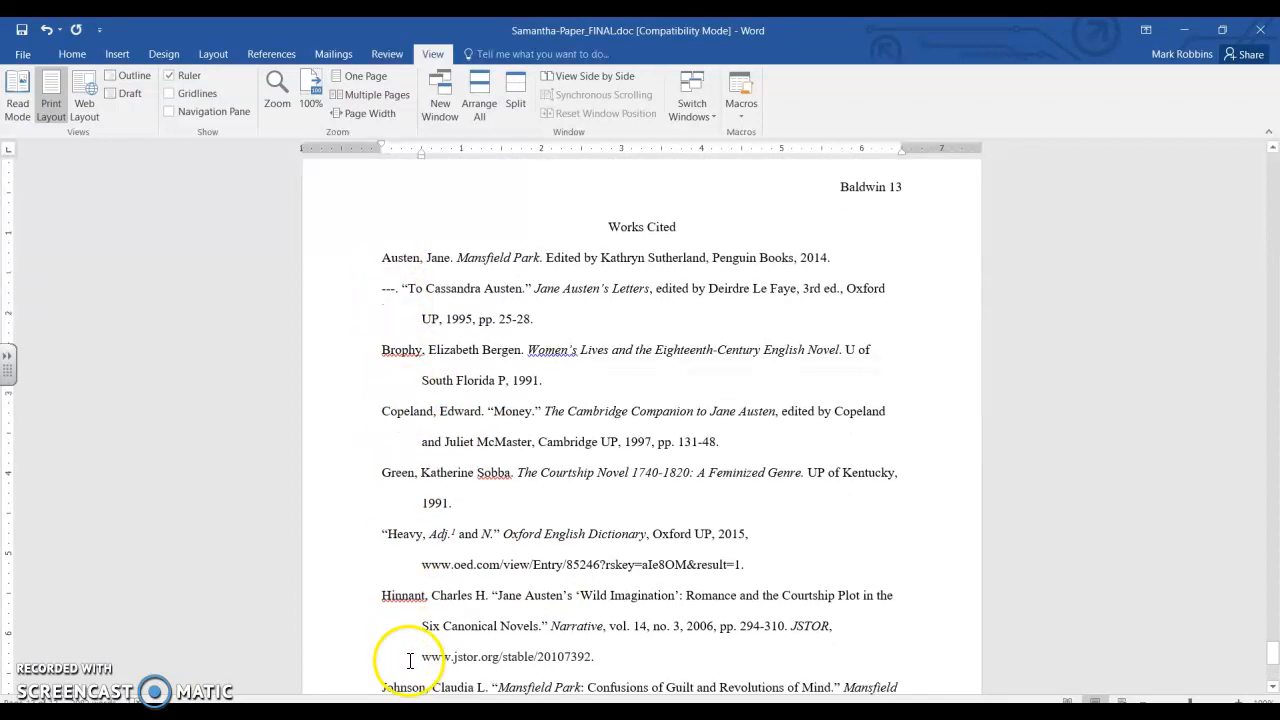
scroll(380, 551, up, 3)
scroll(390, 519, up, 3)
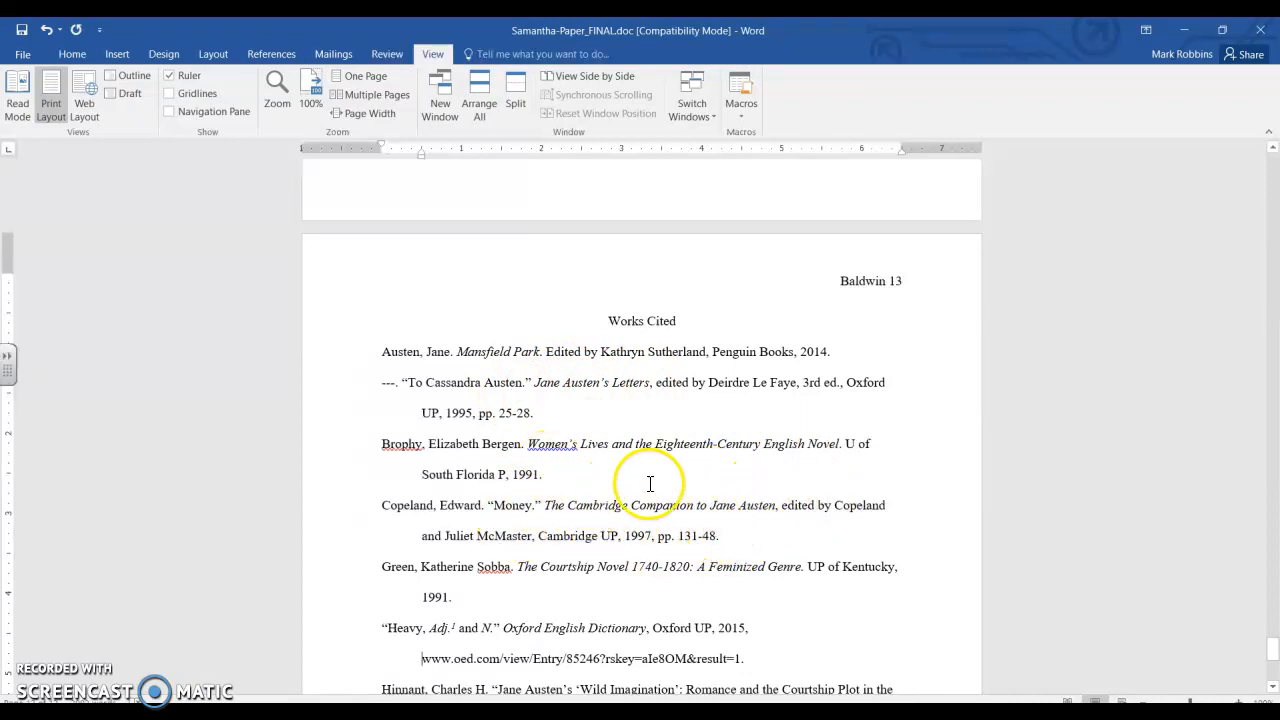
scroll(616, 547, down, 1)
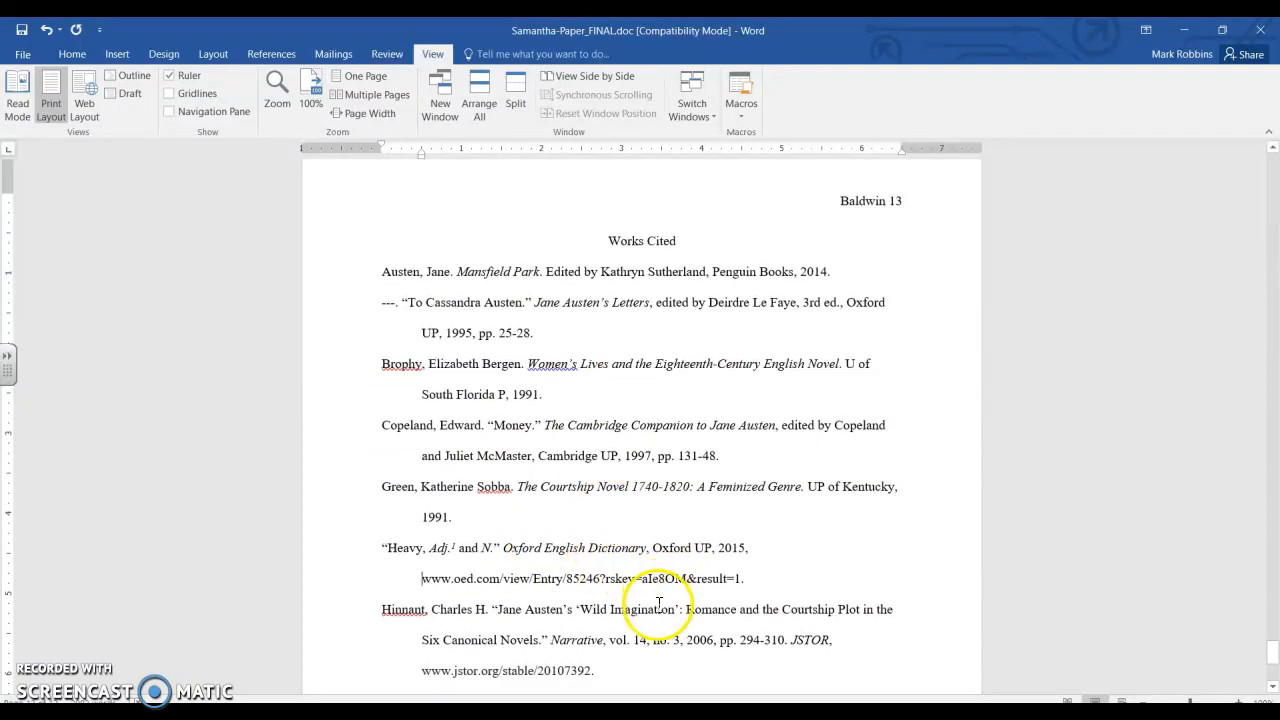
scroll(620, 600, down, 1)
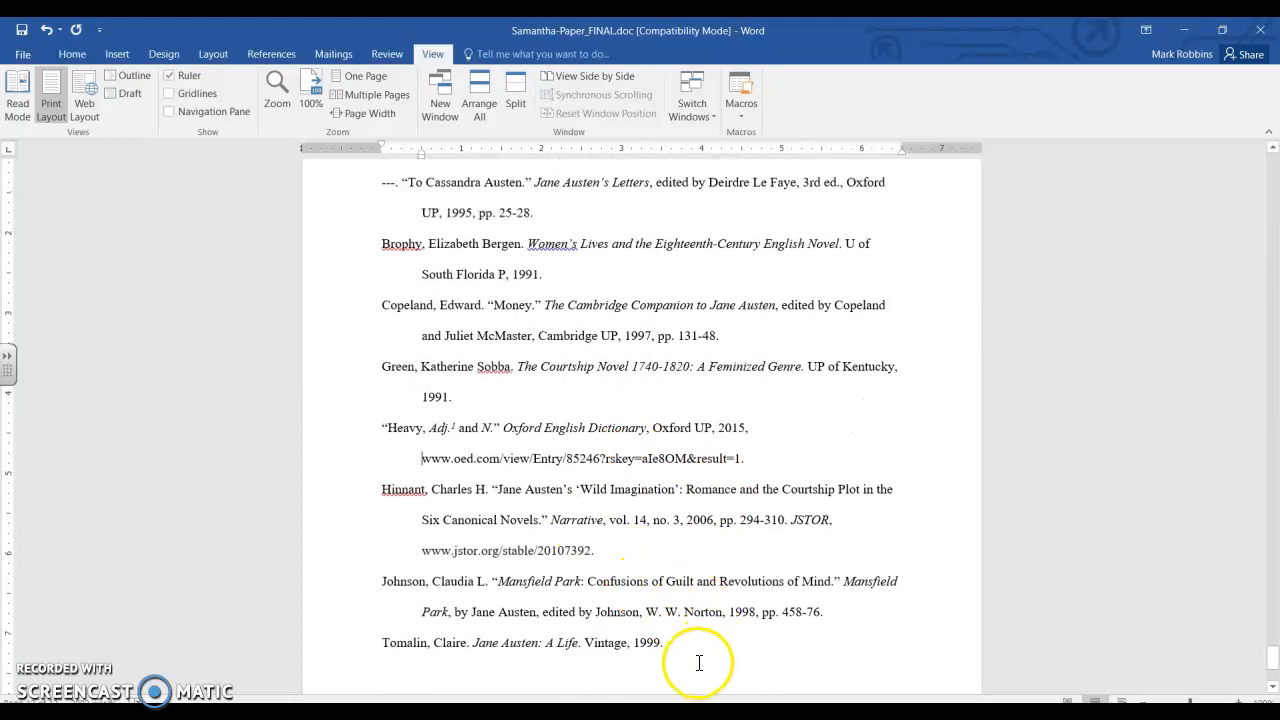
scroll(678, 575, up, 1)
scroll(684, 563, up, 2)
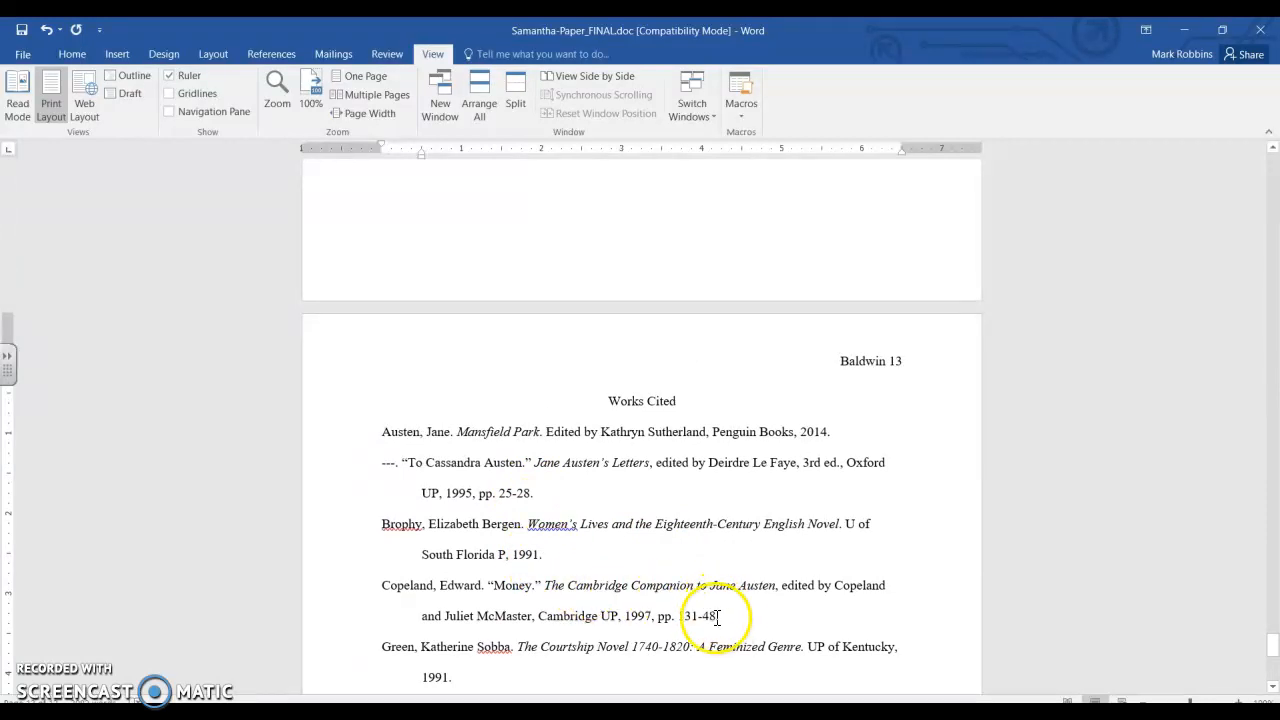
scroll(650, 548, down, 4)
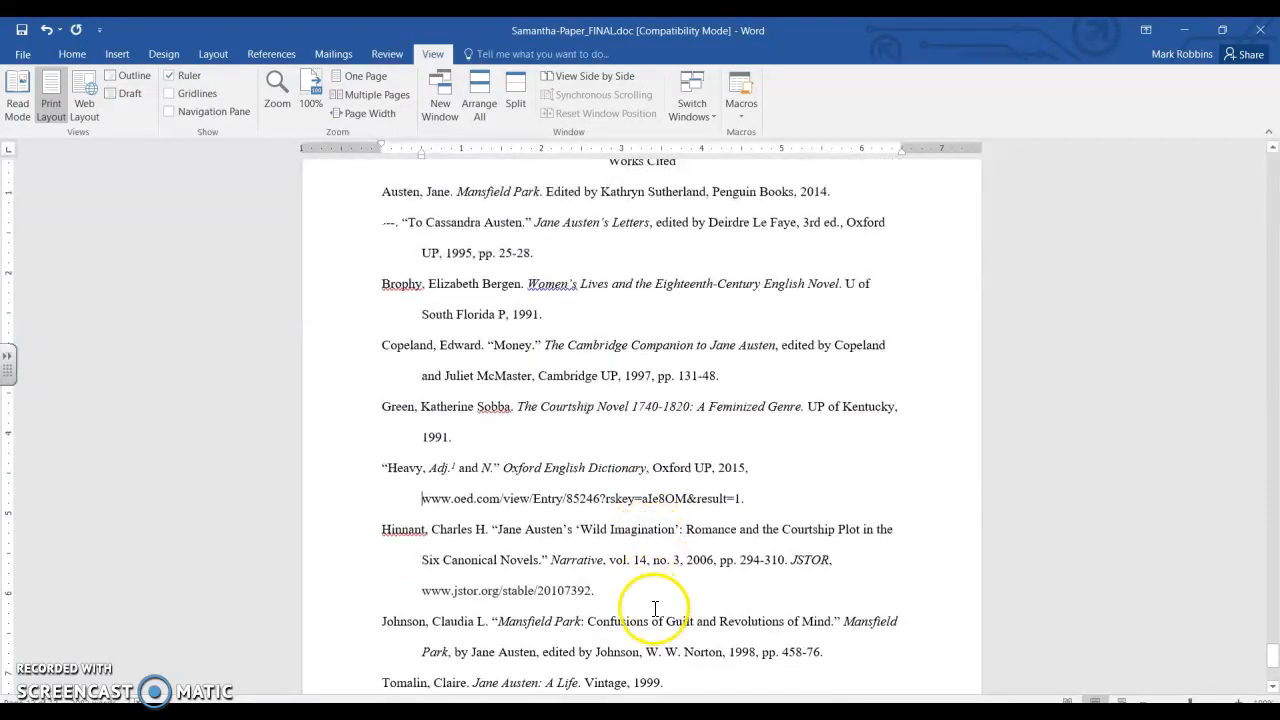
scroll(646, 601, up, 3)
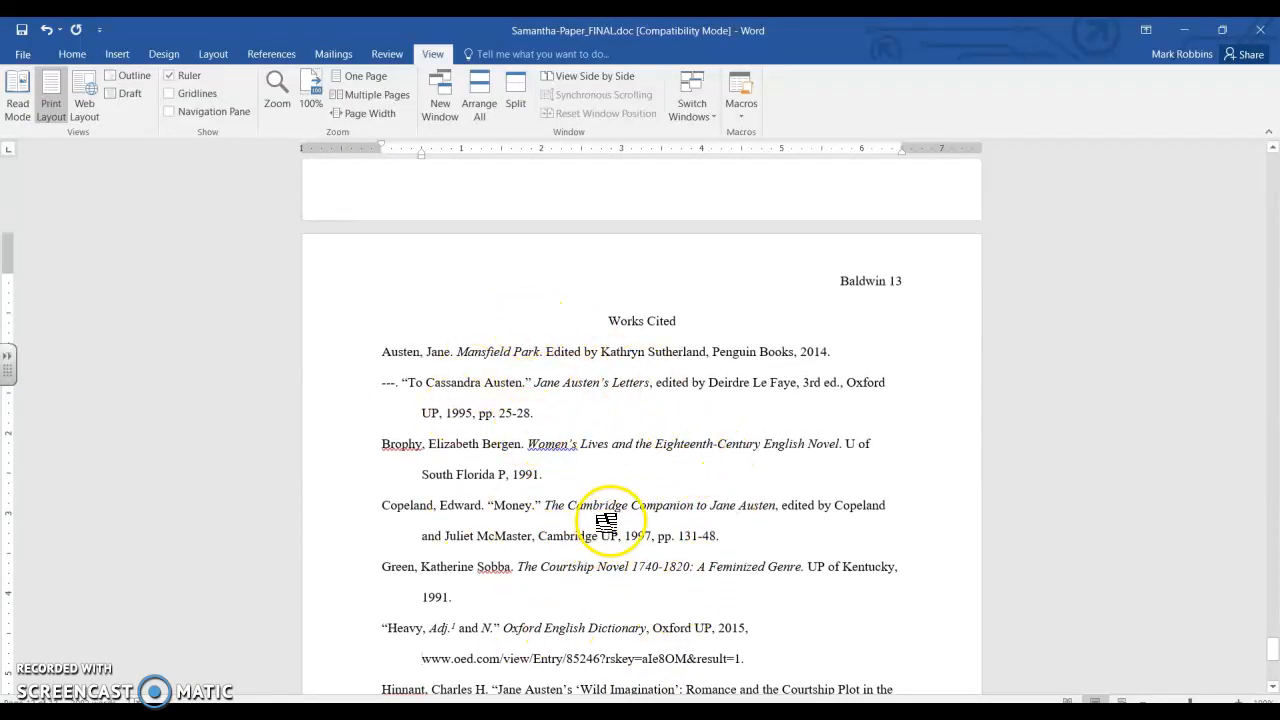
scroll(603, 521, down, 4)
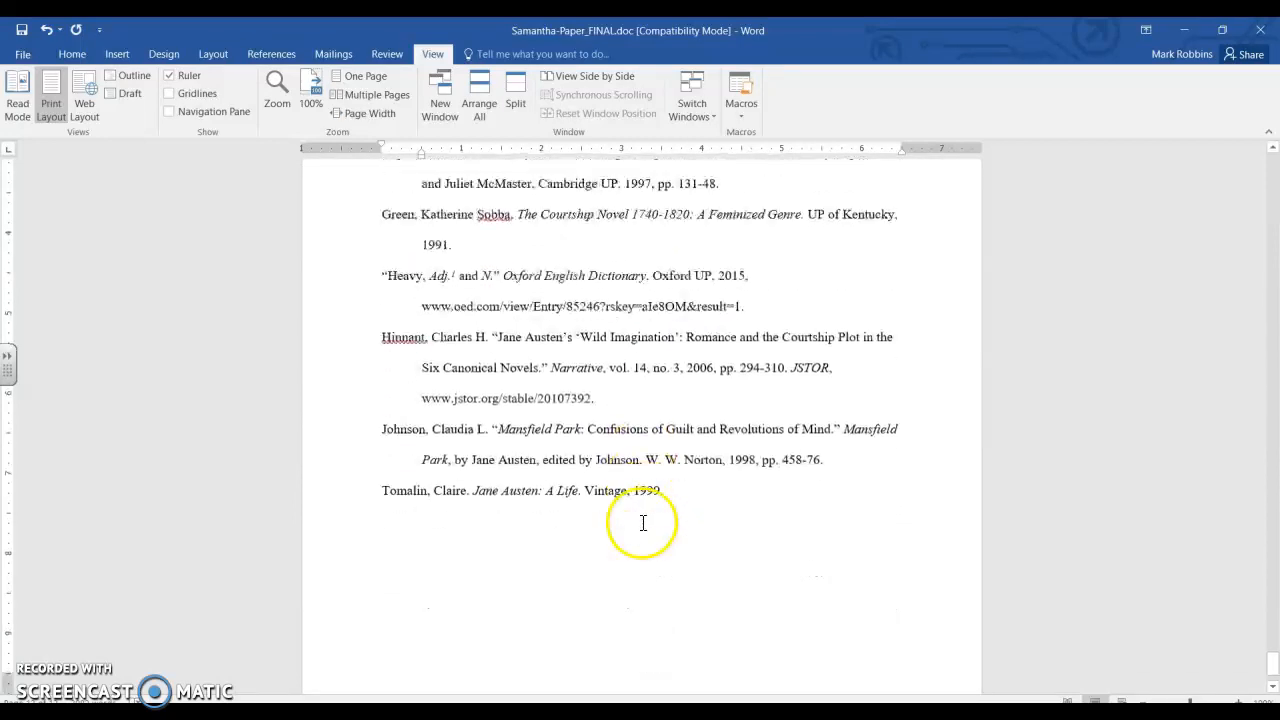
scroll(640, 534, up, 2)
scroll(652, 558, up, 2)
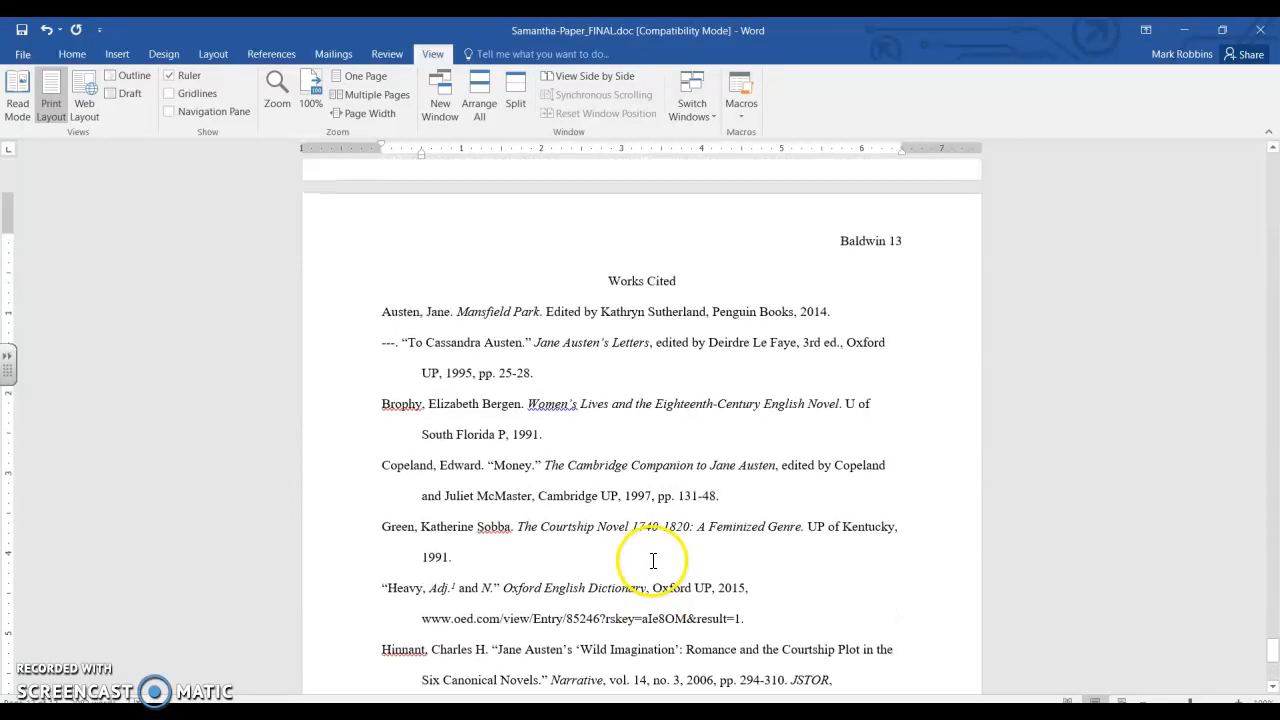
scroll(711, 400, down, 2)
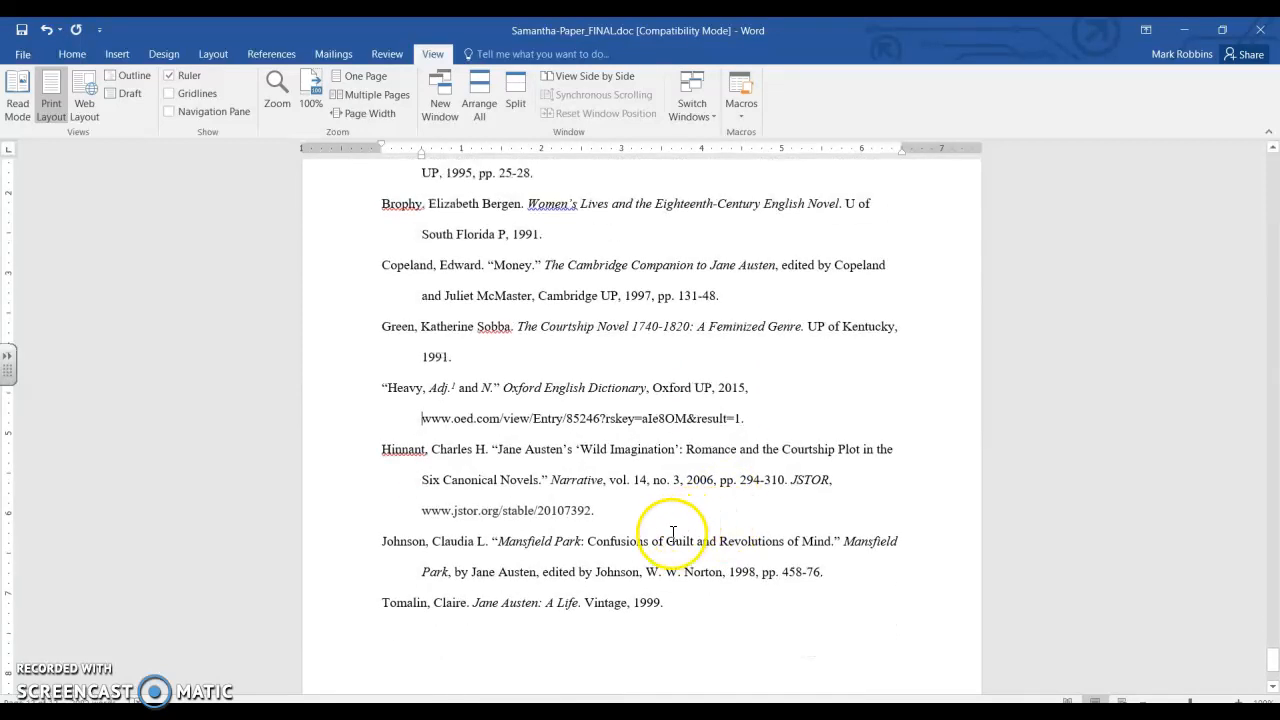
scroll(663, 516, up, 2)
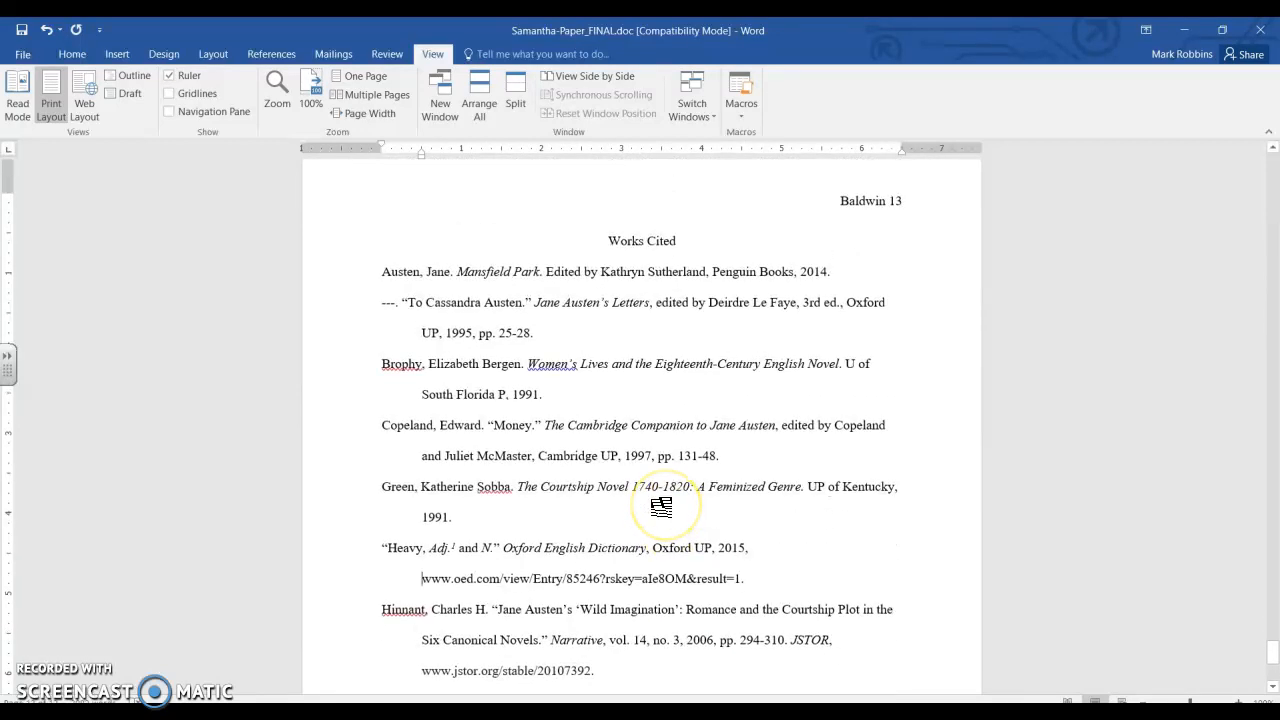